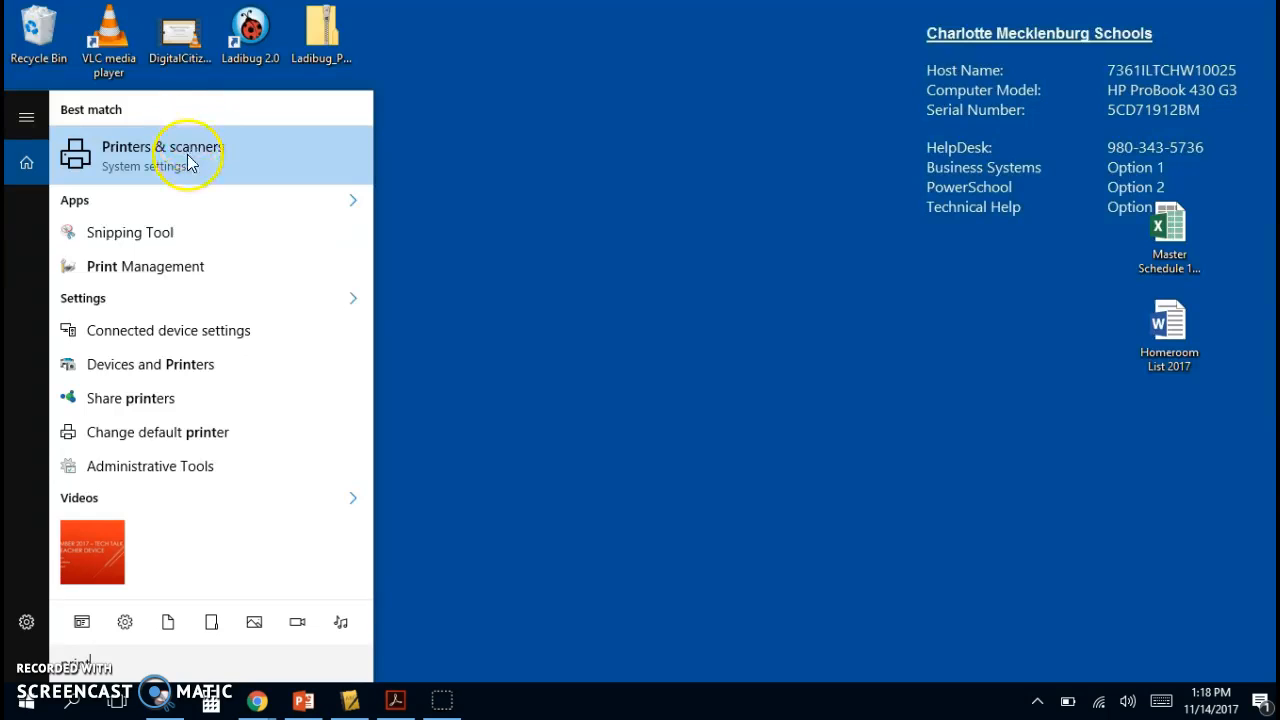
# - Open the Printers & scanners settings and search for printers available to add
pyautogui.click(188, 160)
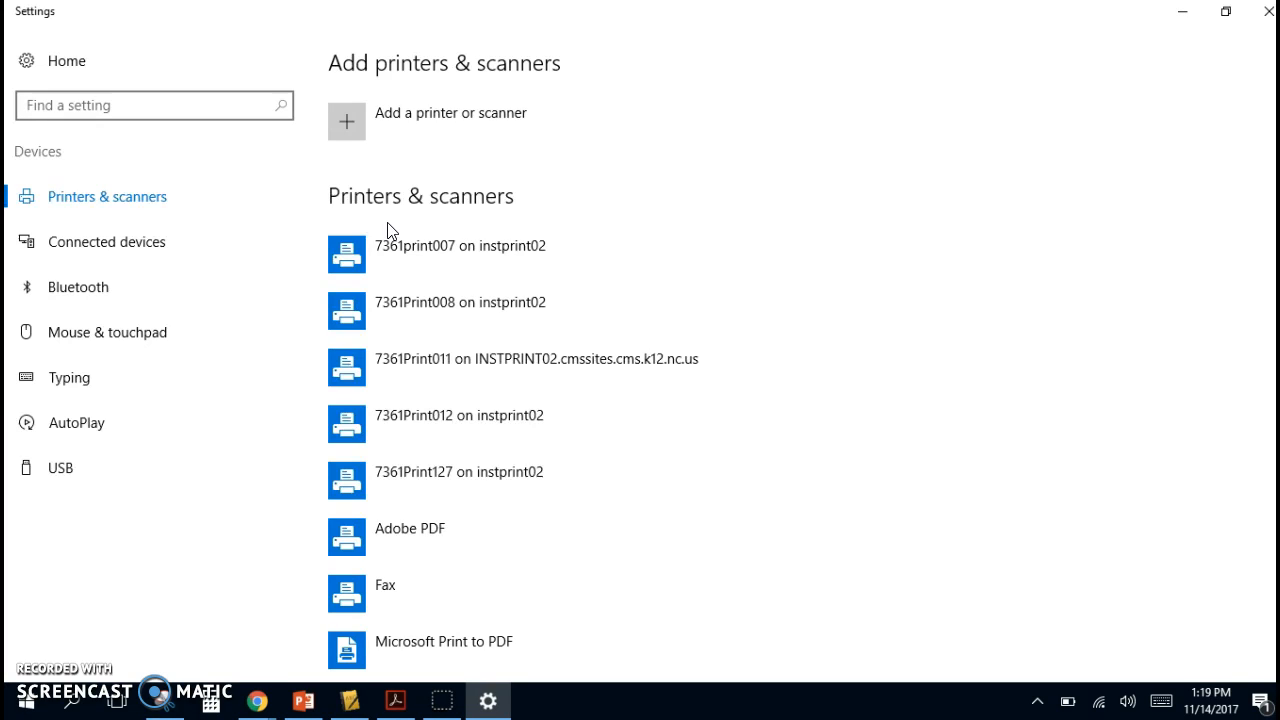
pyautogui.click(375, 137)
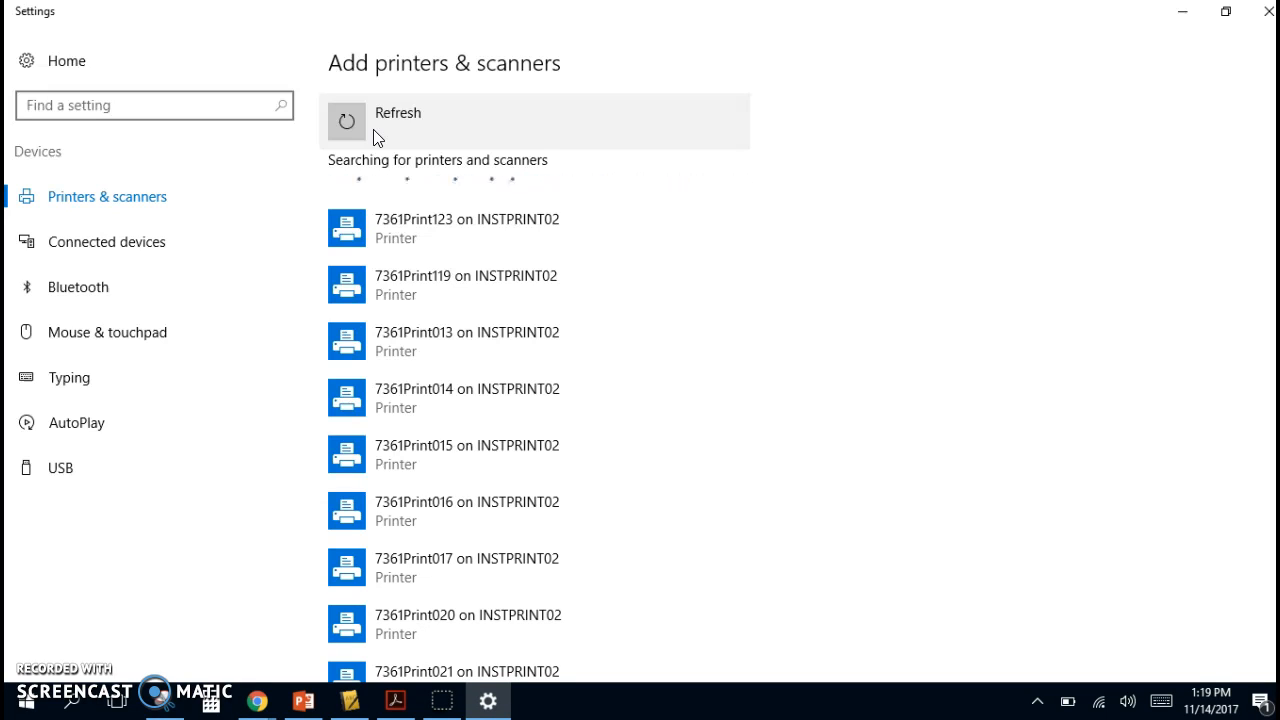
# - Select 7361Print119 on INSTPRINT02 among the found printers and bring up its option to add the device
pyautogui.click(388, 227)
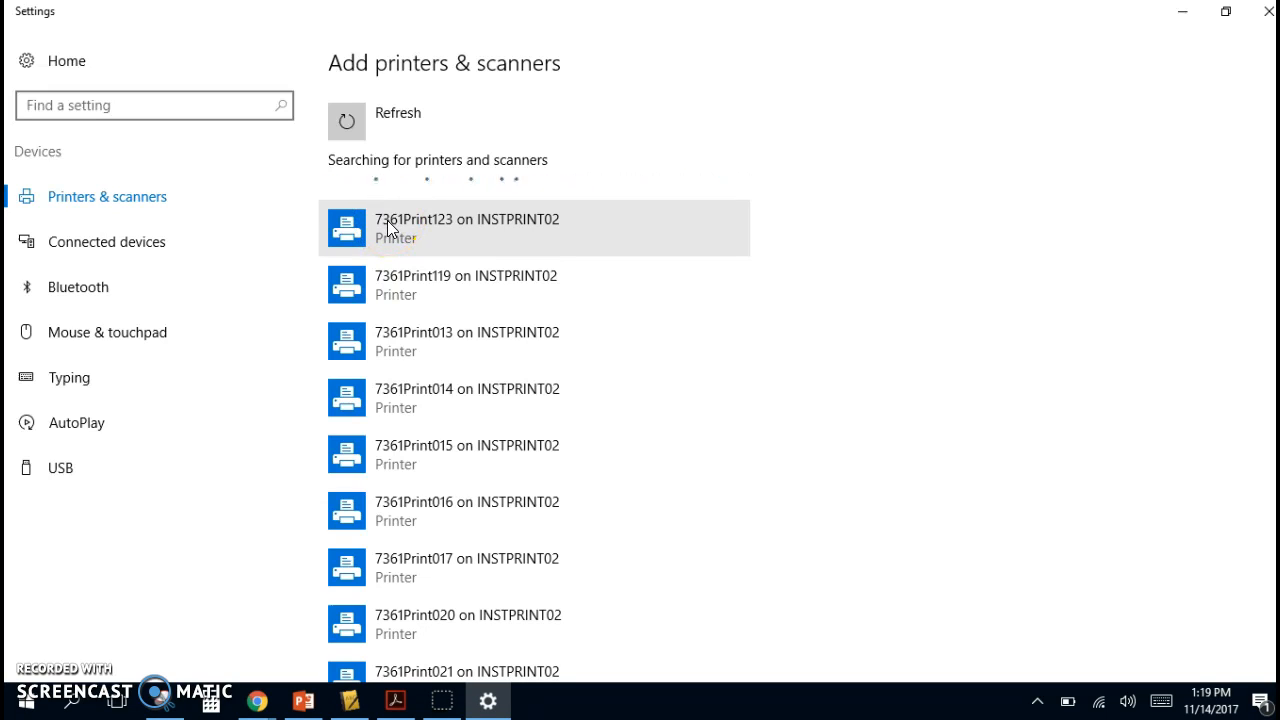
pyautogui.click(437, 241)
pyautogui.click(433, 282)
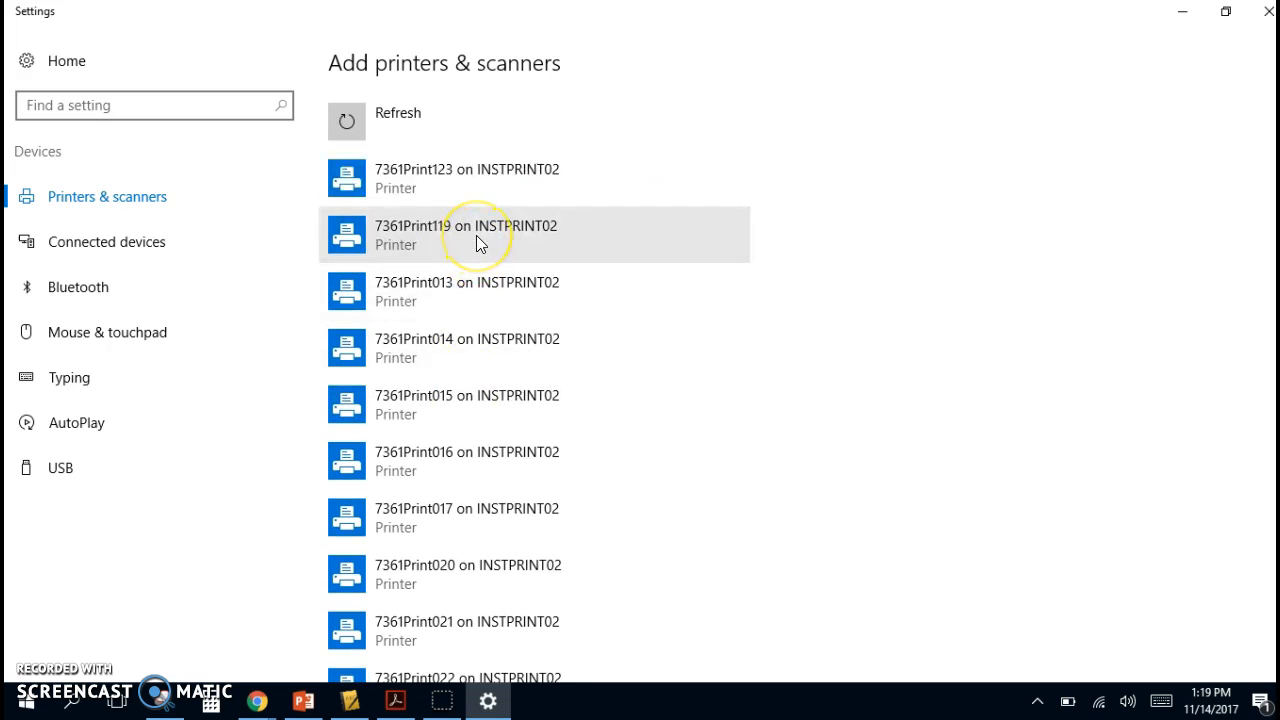
pyautogui.click(477, 242)
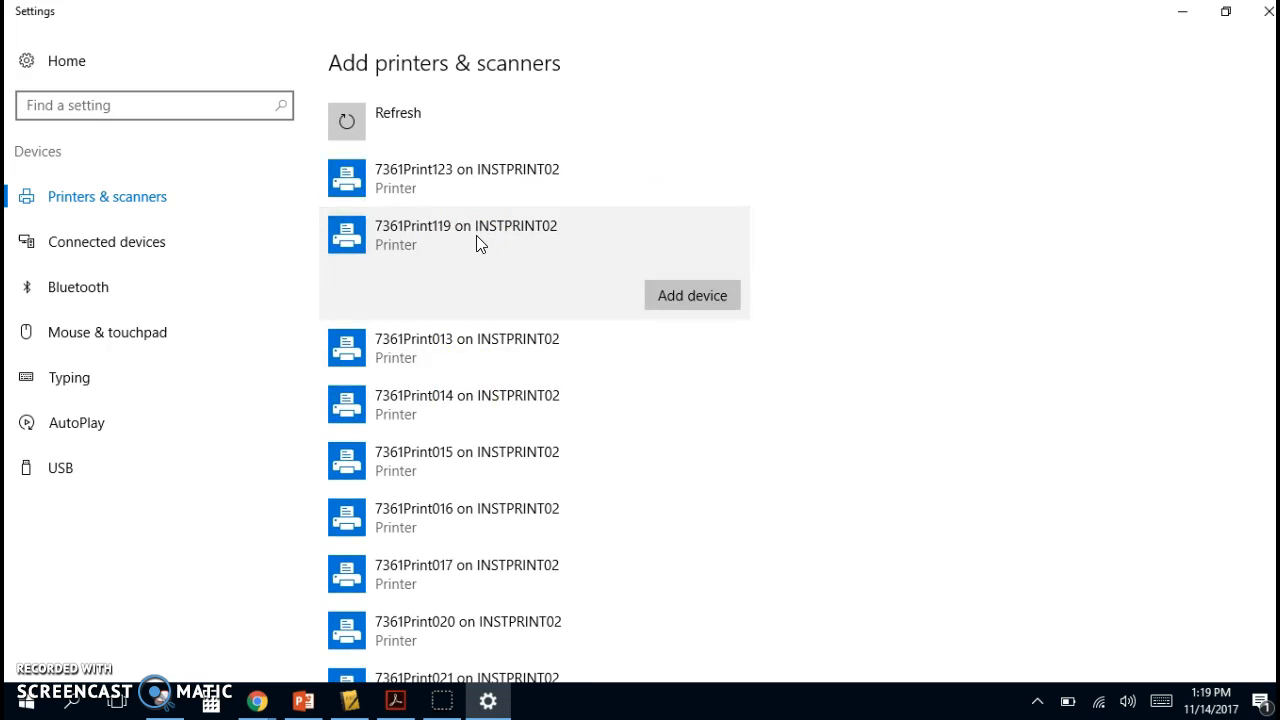
pyautogui.click(701, 306)
# - Open the Add Printer dialog for a printer missing from the list and choose selecting a shared printer by name
pyautogui.scroll(-20, 910, 320)
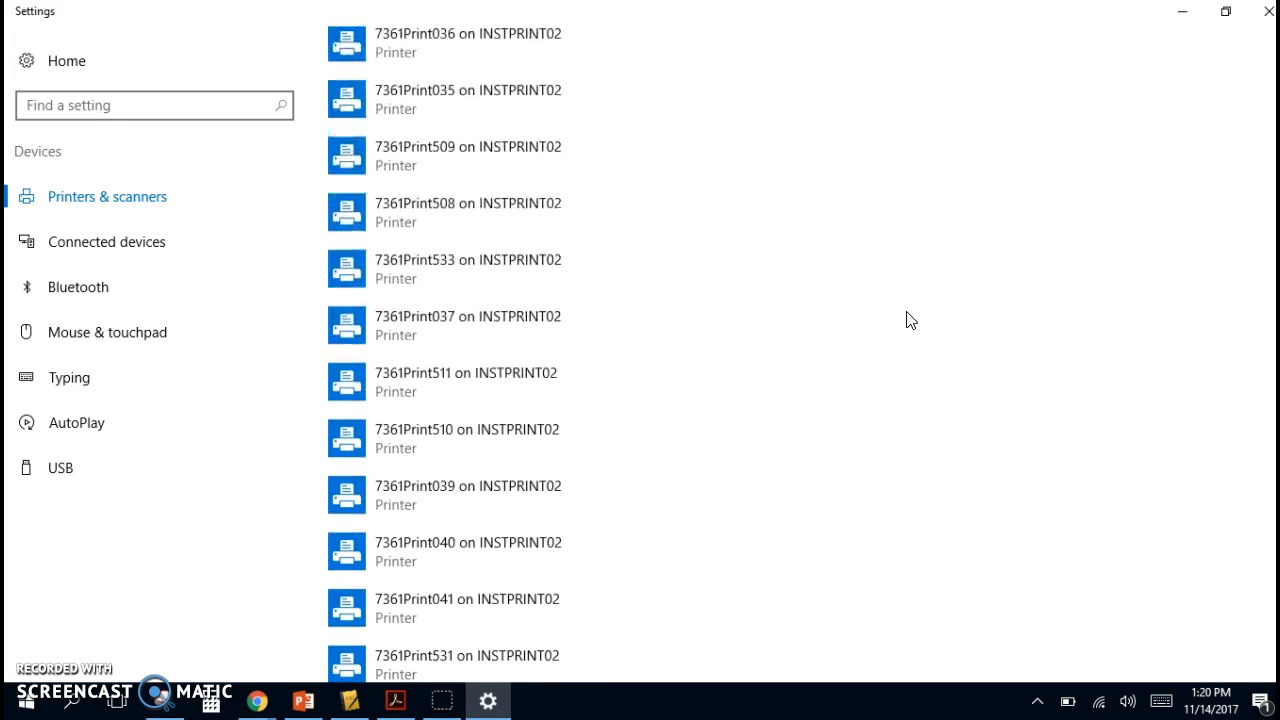
pyautogui.scroll(-20, 910, 320)
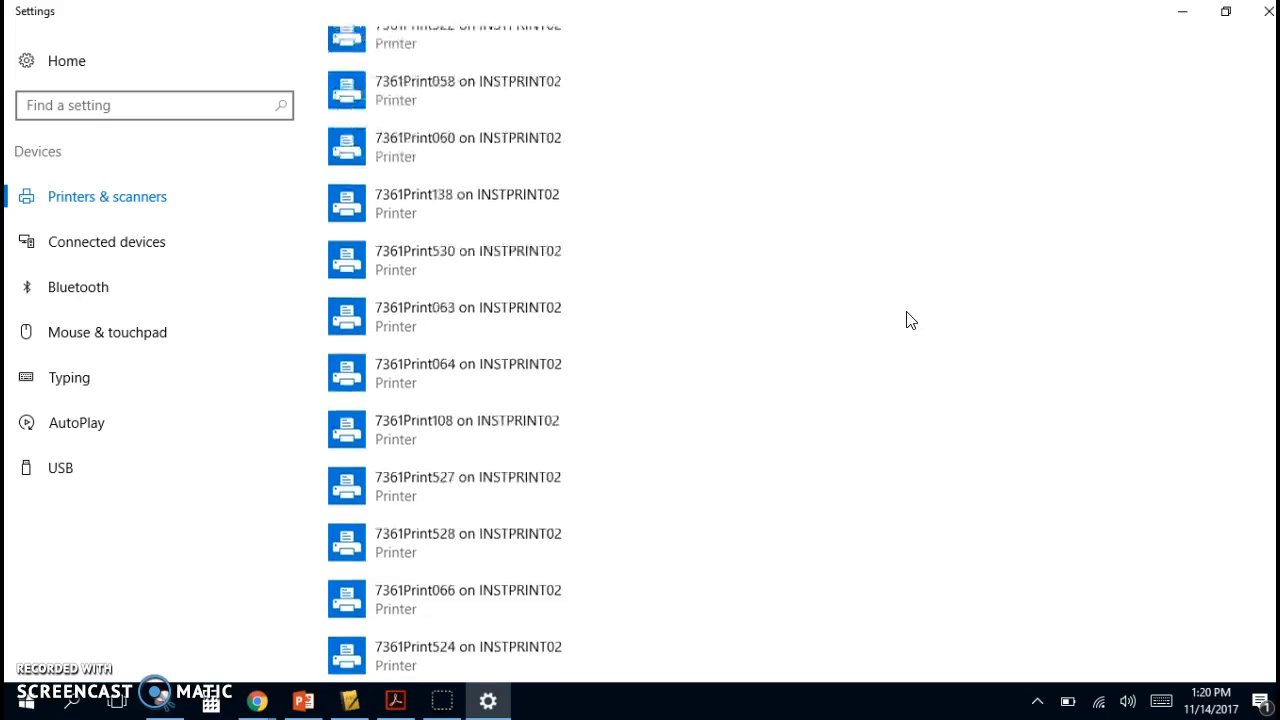
pyautogui.scroll(-20, 910, 320)
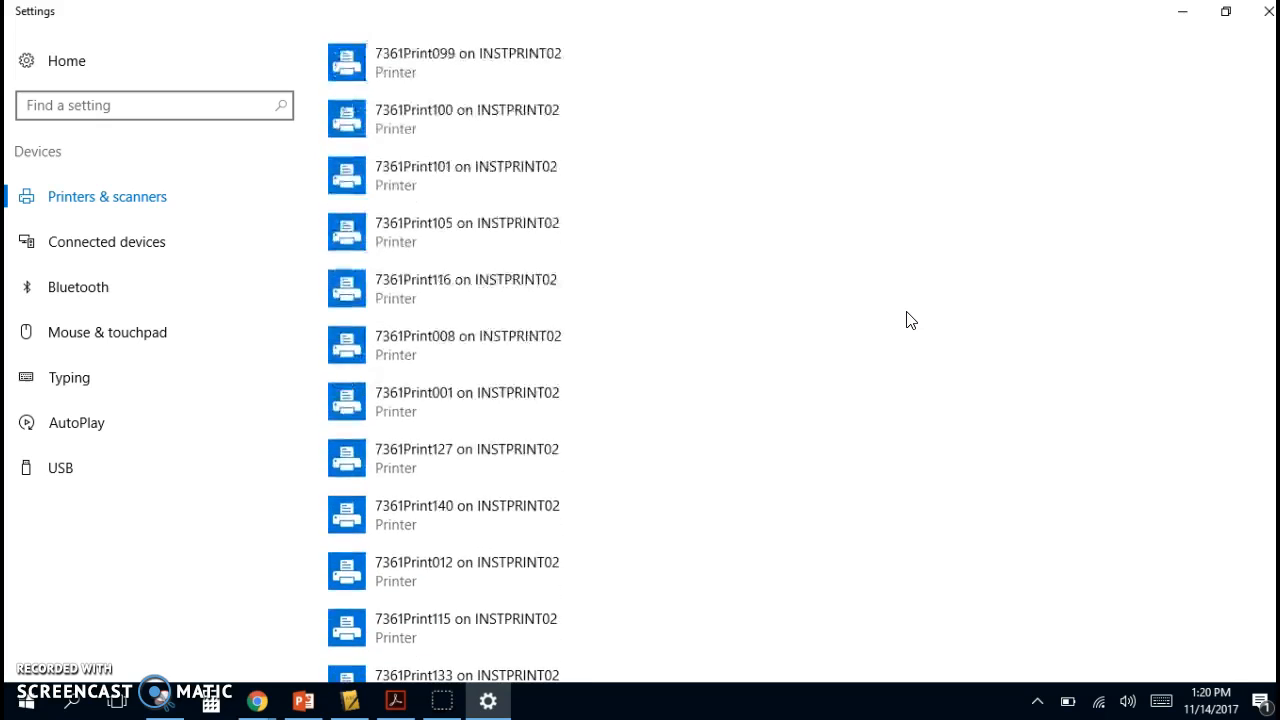
pyautogui.scroll(-3, 910, 320)
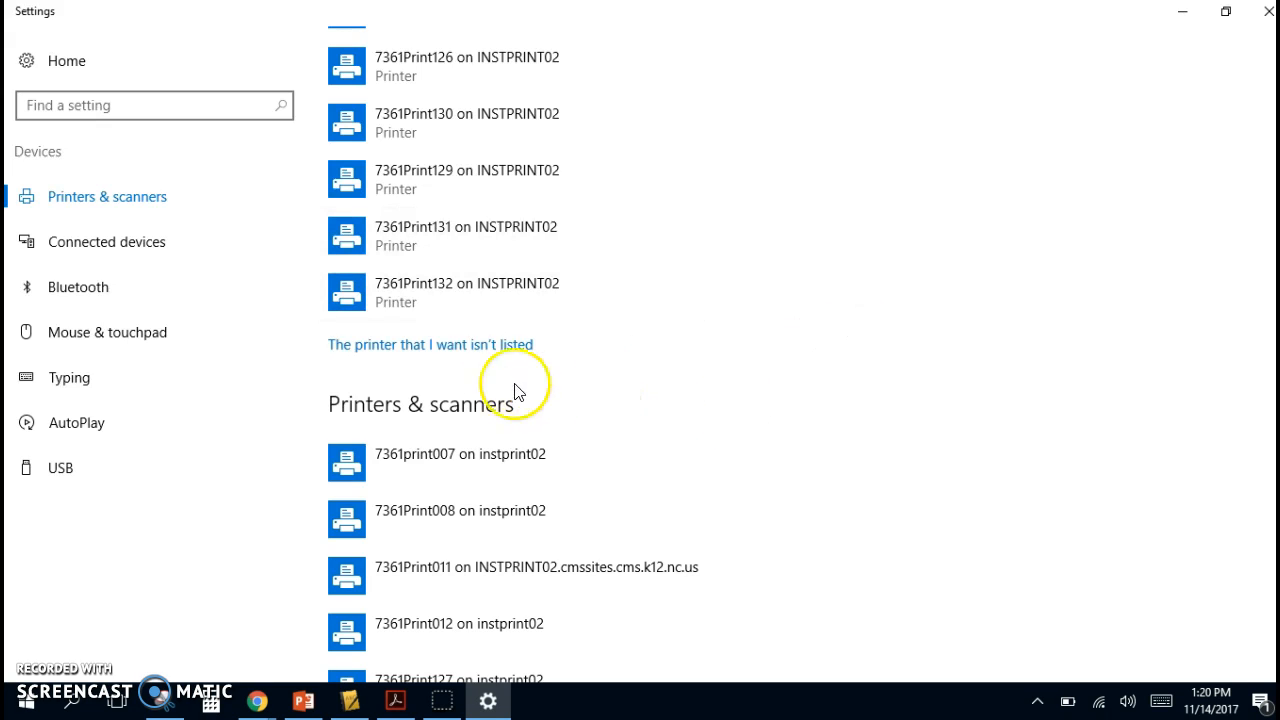
pyautogui.click(460, 345)
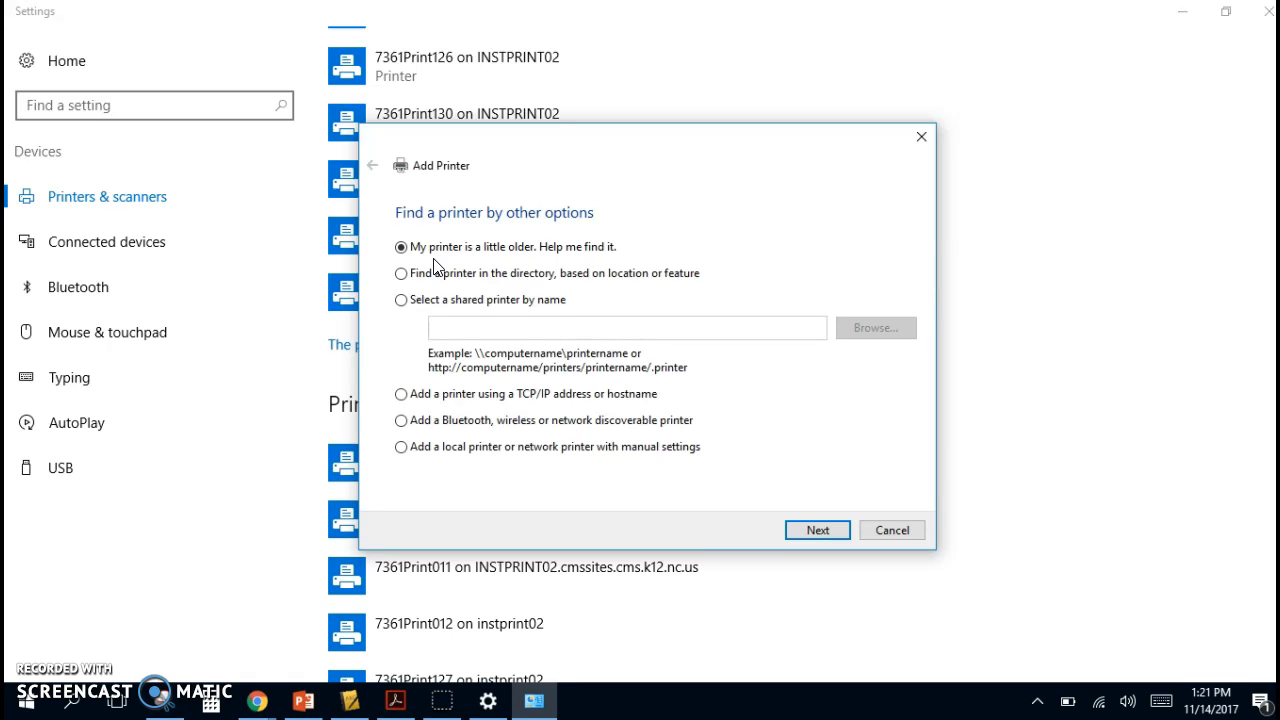
pyautogui.click(402, 302)
pyautogui.click(449, 331)
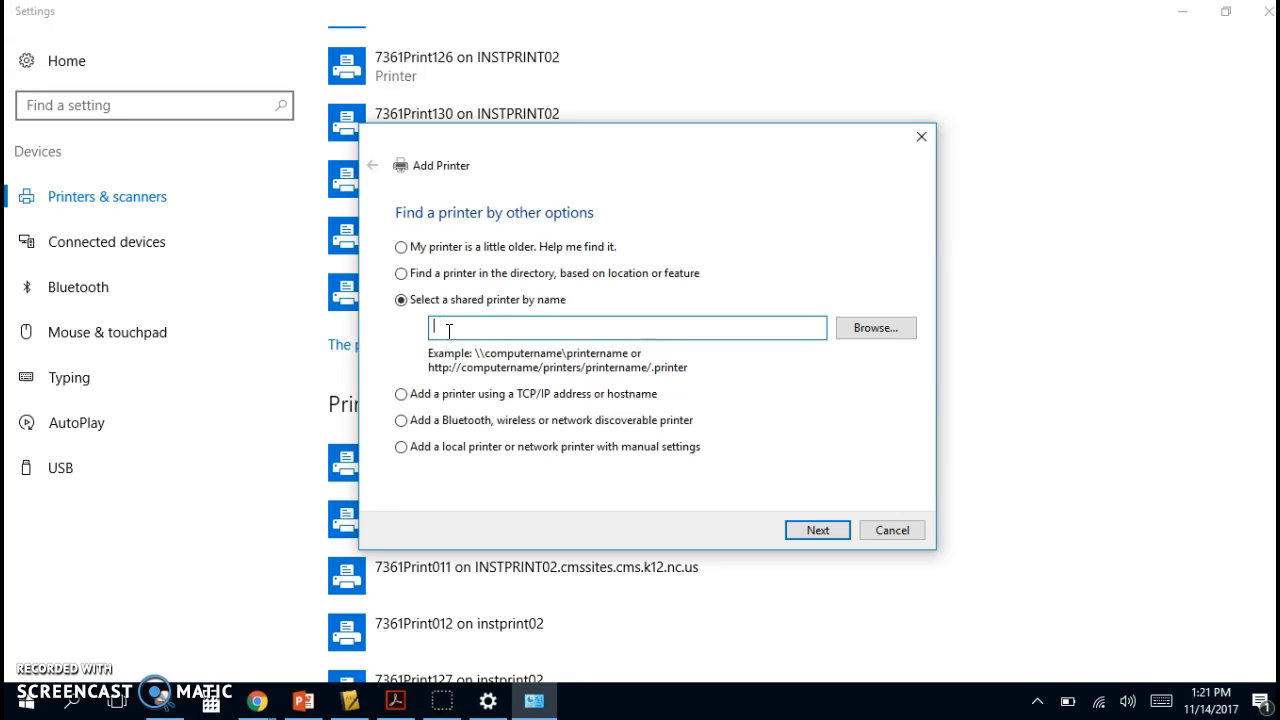
pyautogui.write('\\\\')
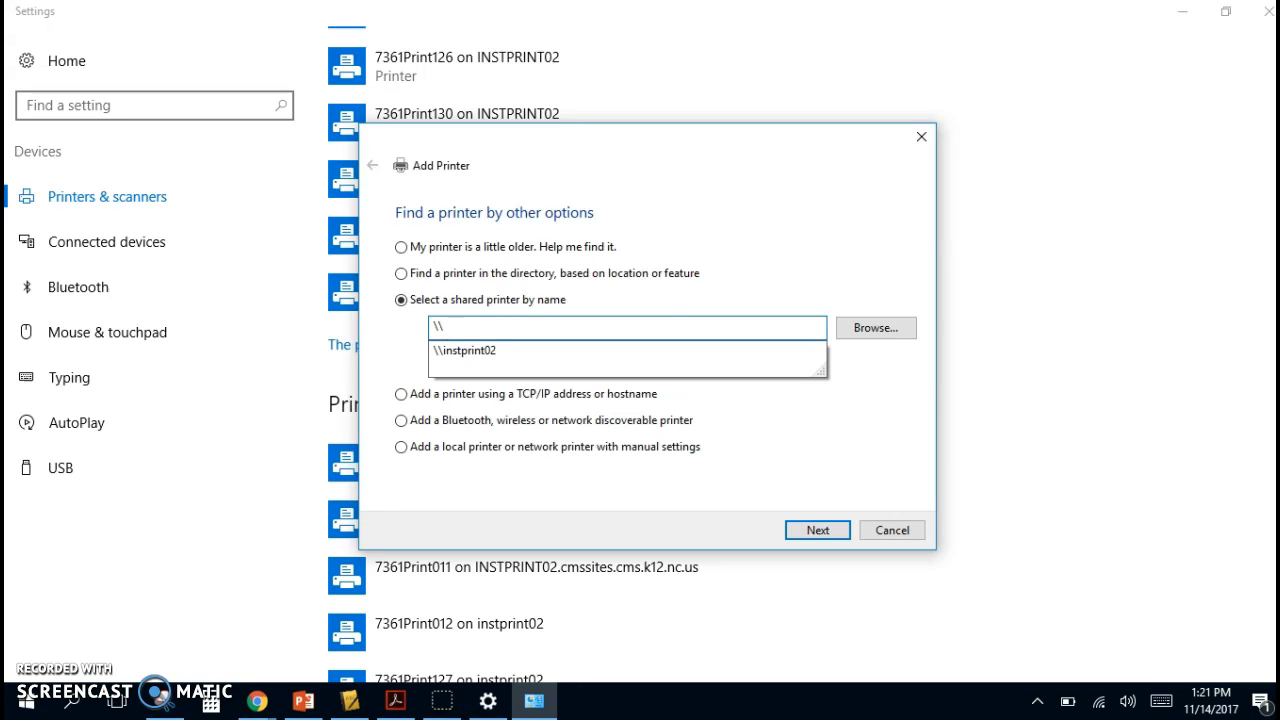
pyautogui.write('intsprint02')
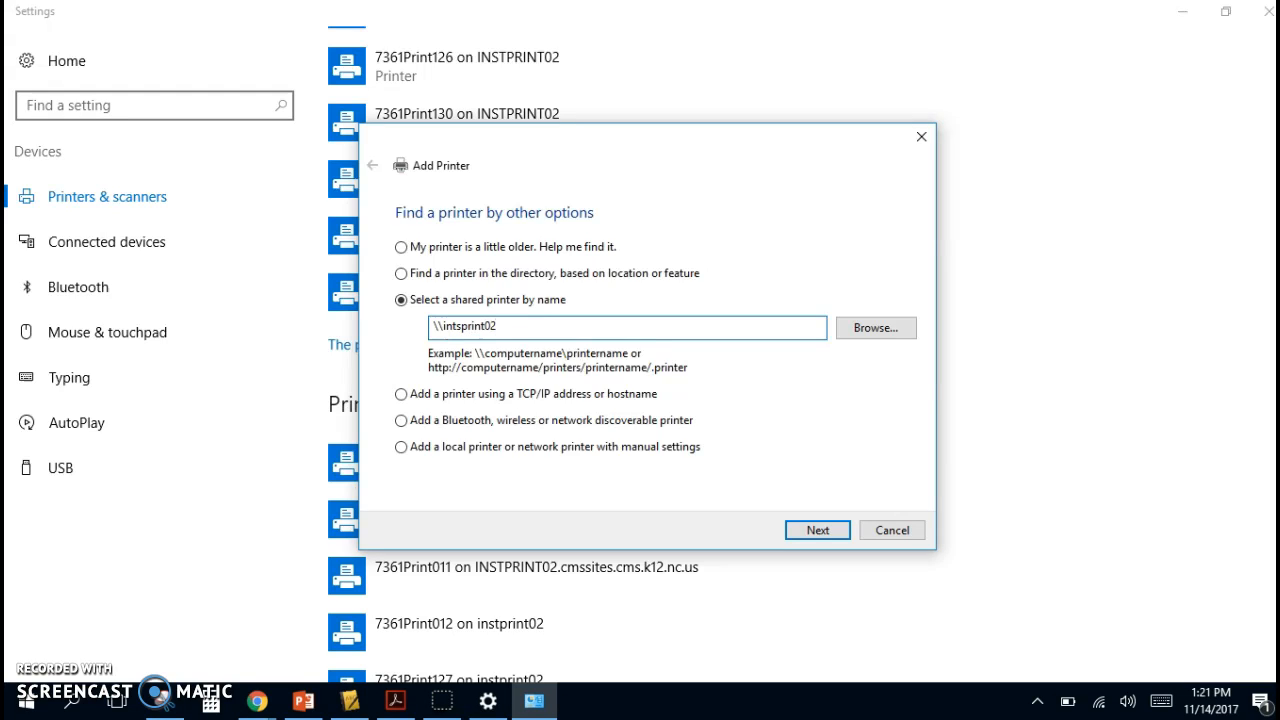
pyautogui.write('\\')
pyautogui.write('7361')
pyautogui.write('Print')
pyautogui.press('BackSpace')
pyautogui.press('BackSpace')
pyautogui.press('BackSpace')
pyautogui.press('BackSpace')
pyautogui.press('BackSpace')
pyautogui.press('BackSpace')
pyautogui.press('BackSpace')
pyautogui.press('BackSpace')
pyautogui.press('BackSpace')
pyautogui.press('BackSpace')
pyautogui.press('BackSpace')
pyautogui.press('BackSpace')
pyautogui.press('BackSpace')
pyautogui.press('BackSpace')
pyautogui.press('BackSpace')
pyautogui.press('BackSpace')
pyautogui.press('BackSpace')
pyautogui.press('BackSpace')
pyautogui.press('BackSpace')
pyautogui.press('BackSpace')
# - Add the shared printer \\instprint02\7361Print001 and complete the Add Printer wizard
pyautogui.write('\\\\instprint02\\')
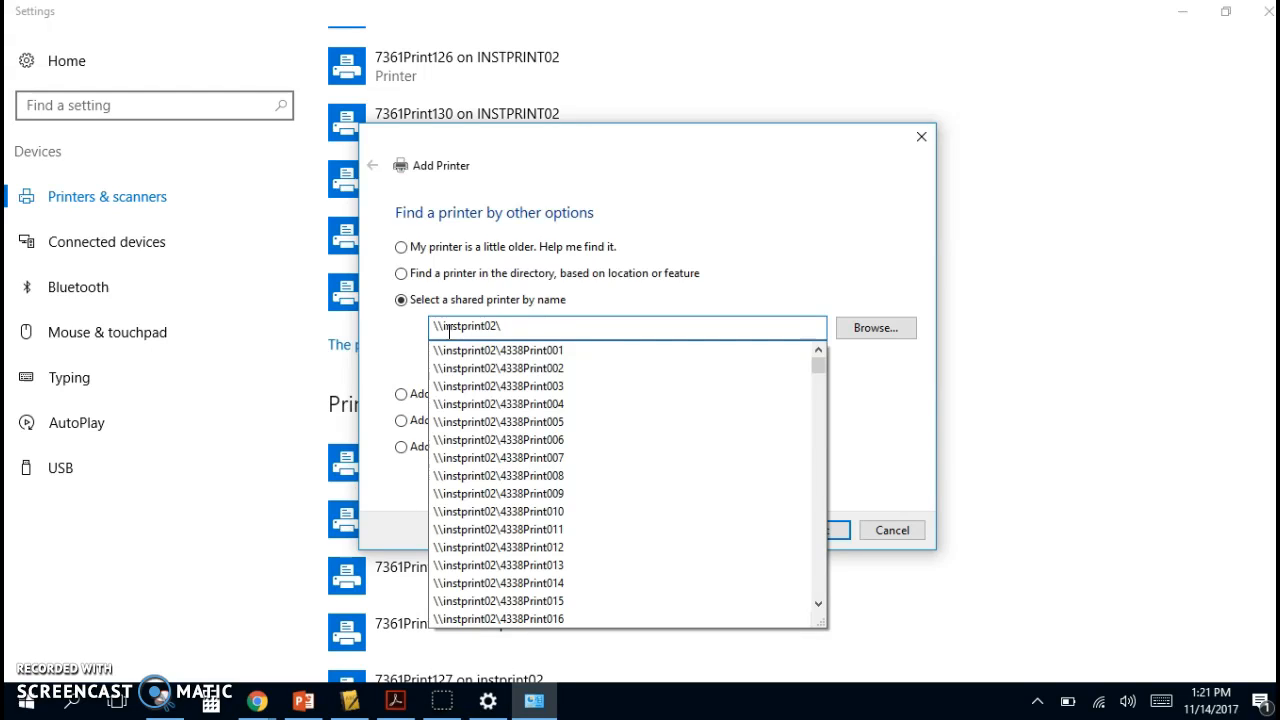
pyautogui.write('7361Print')
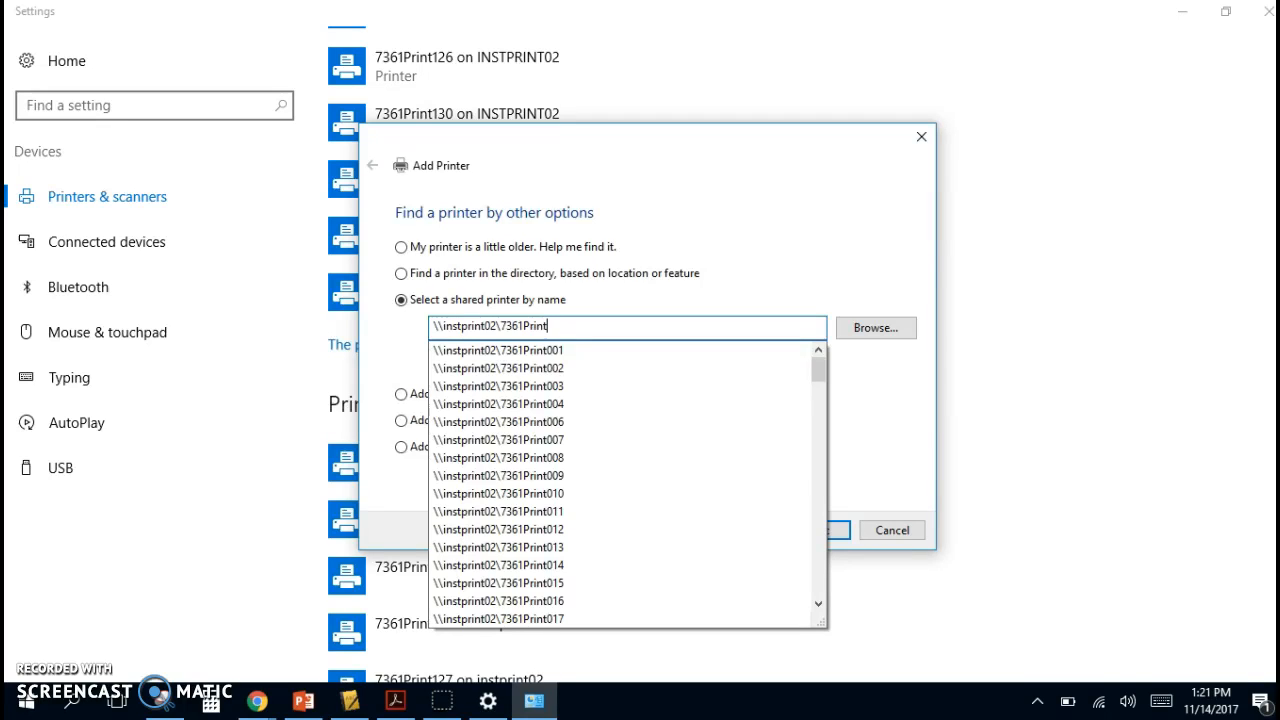
pyautogui.write('001')
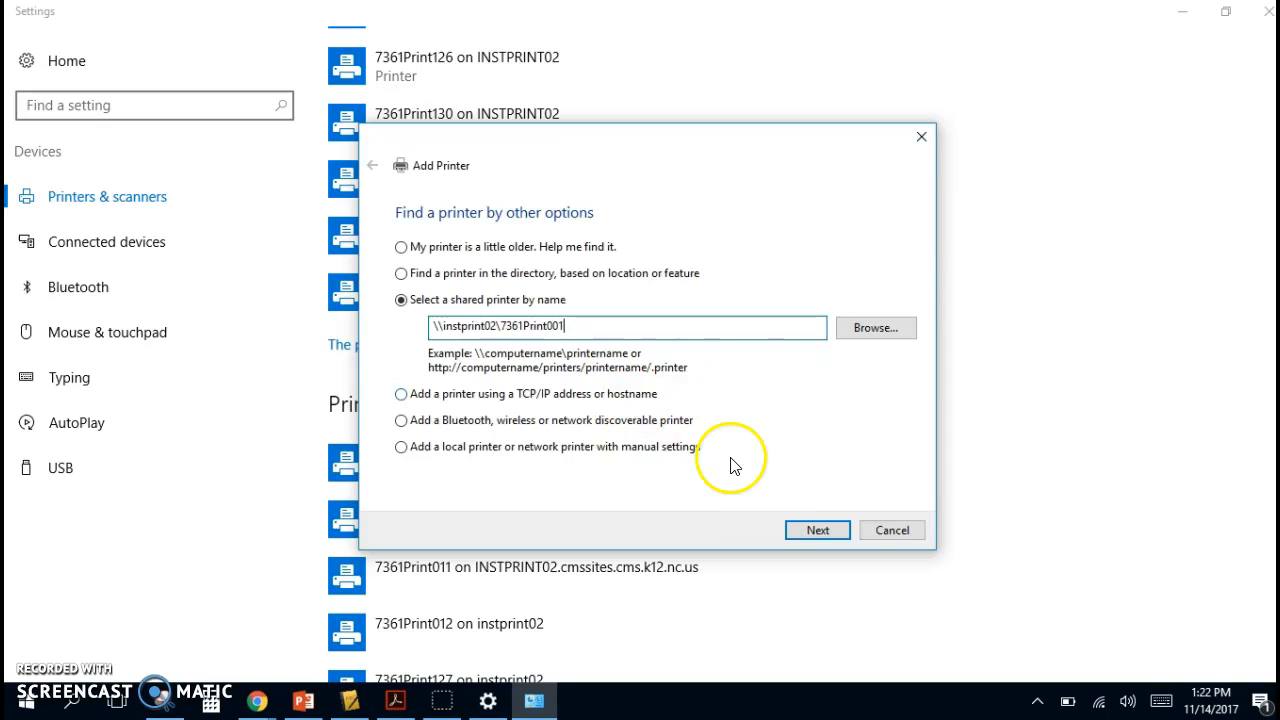
pyautogui.click(801, 528)
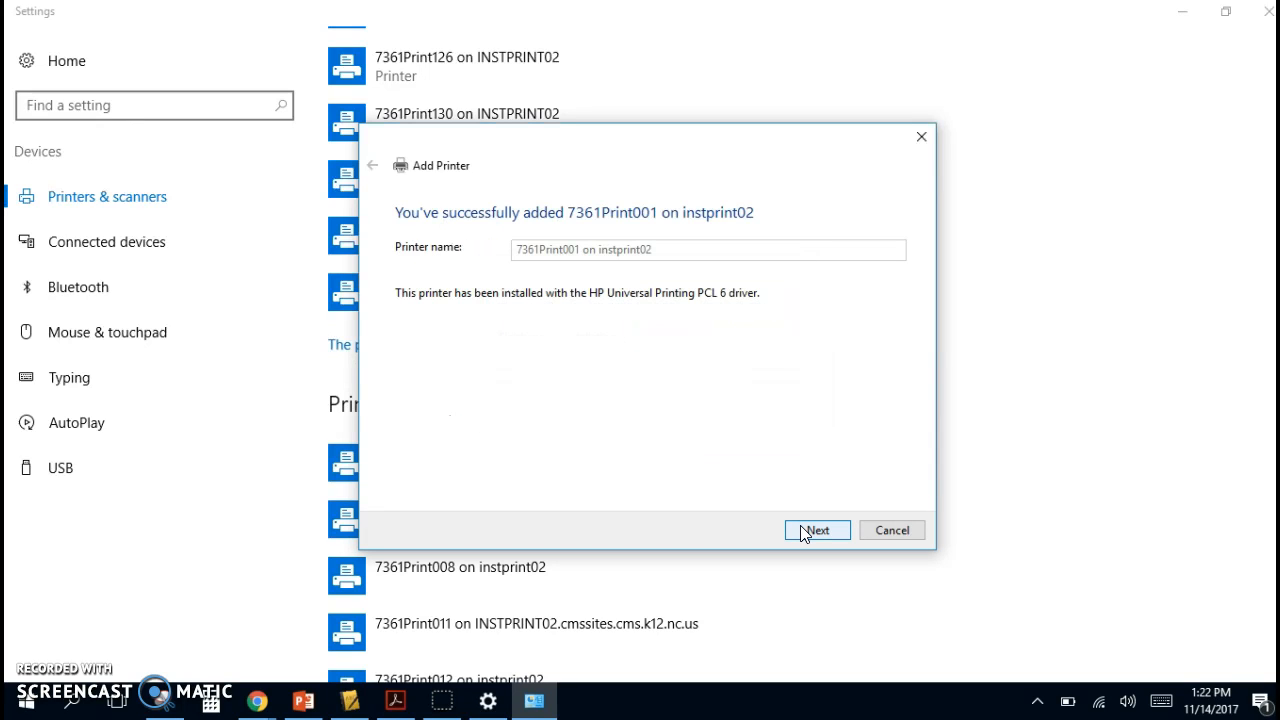
pyautogui.click(801, 533)
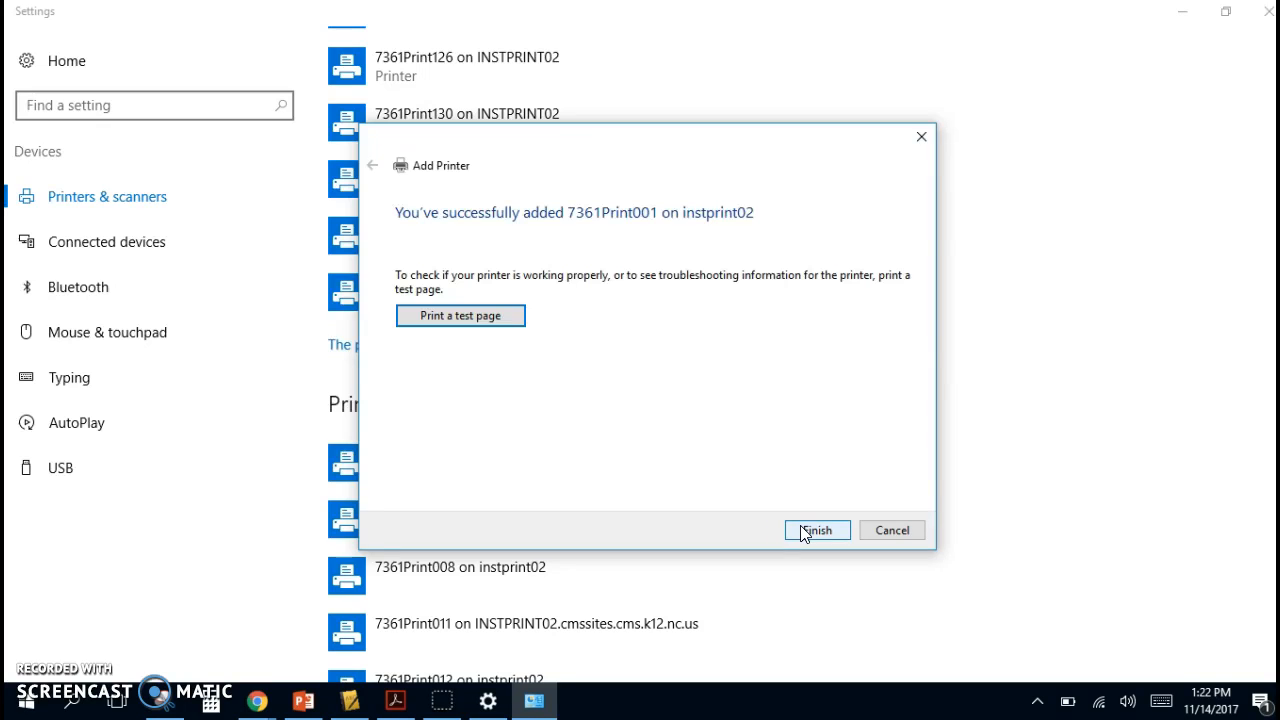
pyautogui.click(814, 531)
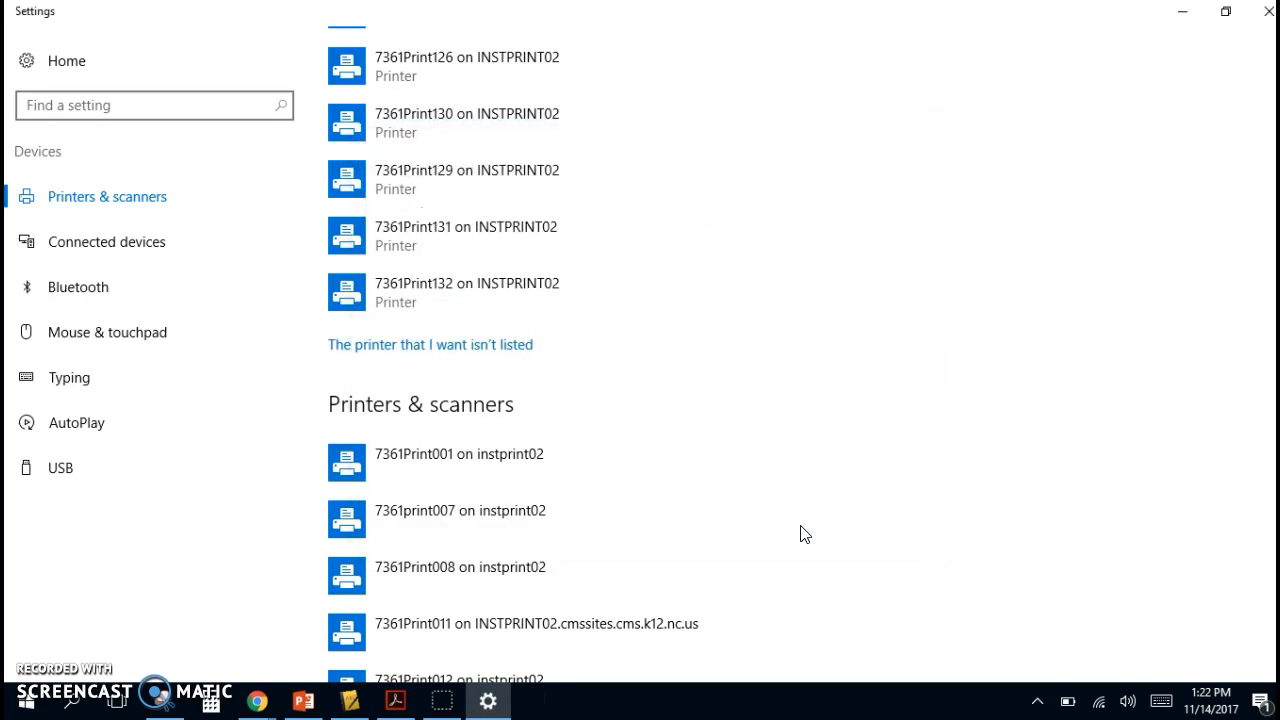
# - Remove the printer 7361Print001 on instprint02 from the installed devices
pyautogui.click(480, 451)
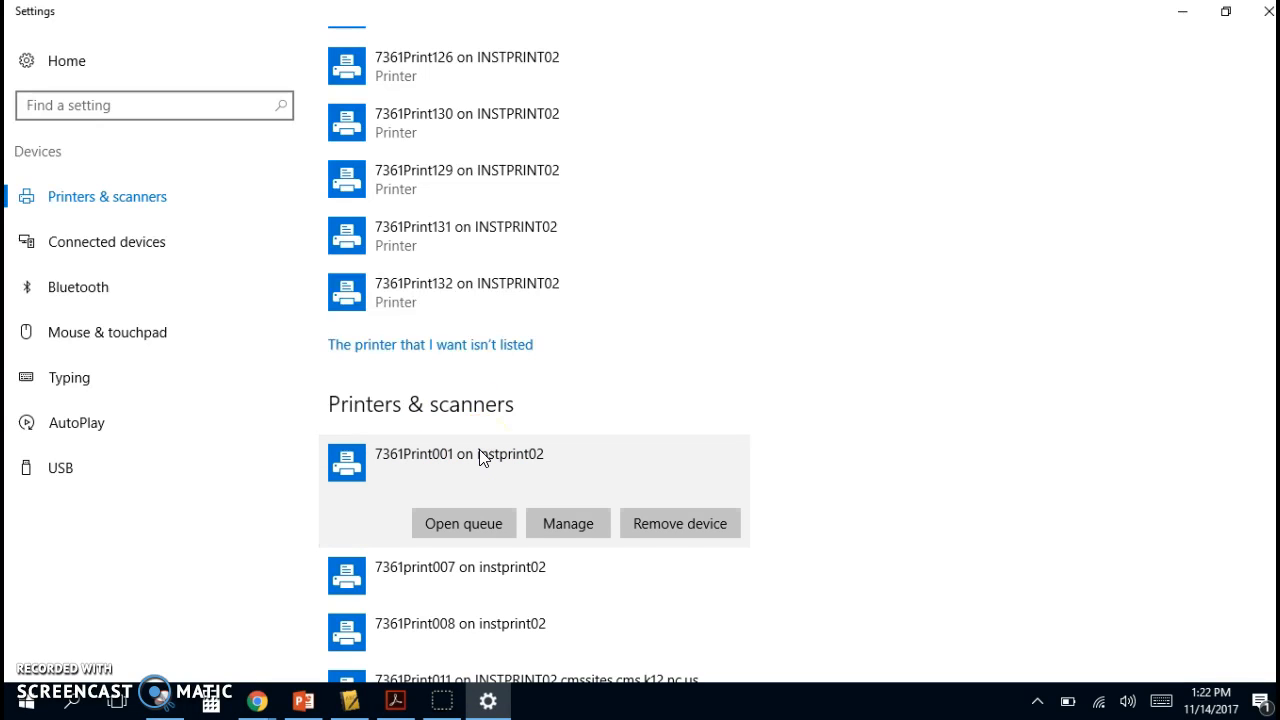
pyautogui.click(486, 533)
pyautogui.click(645, 522)
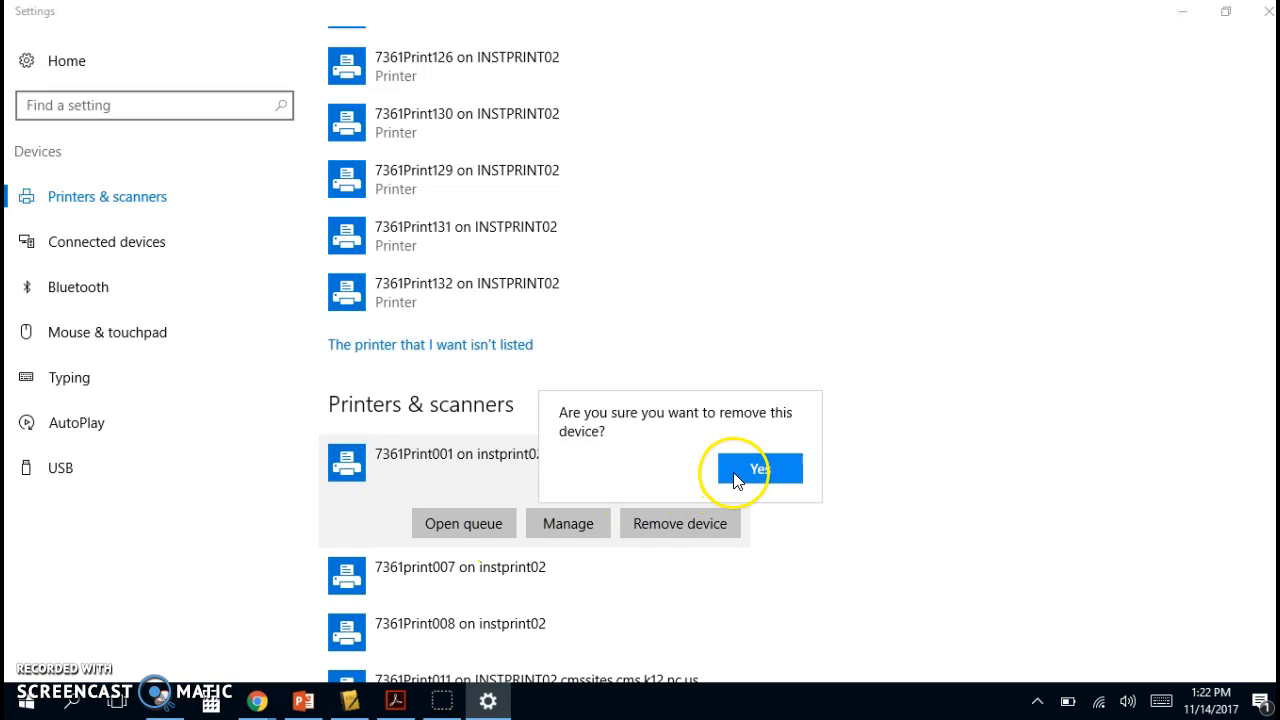
pyautogui.click(736, 478)
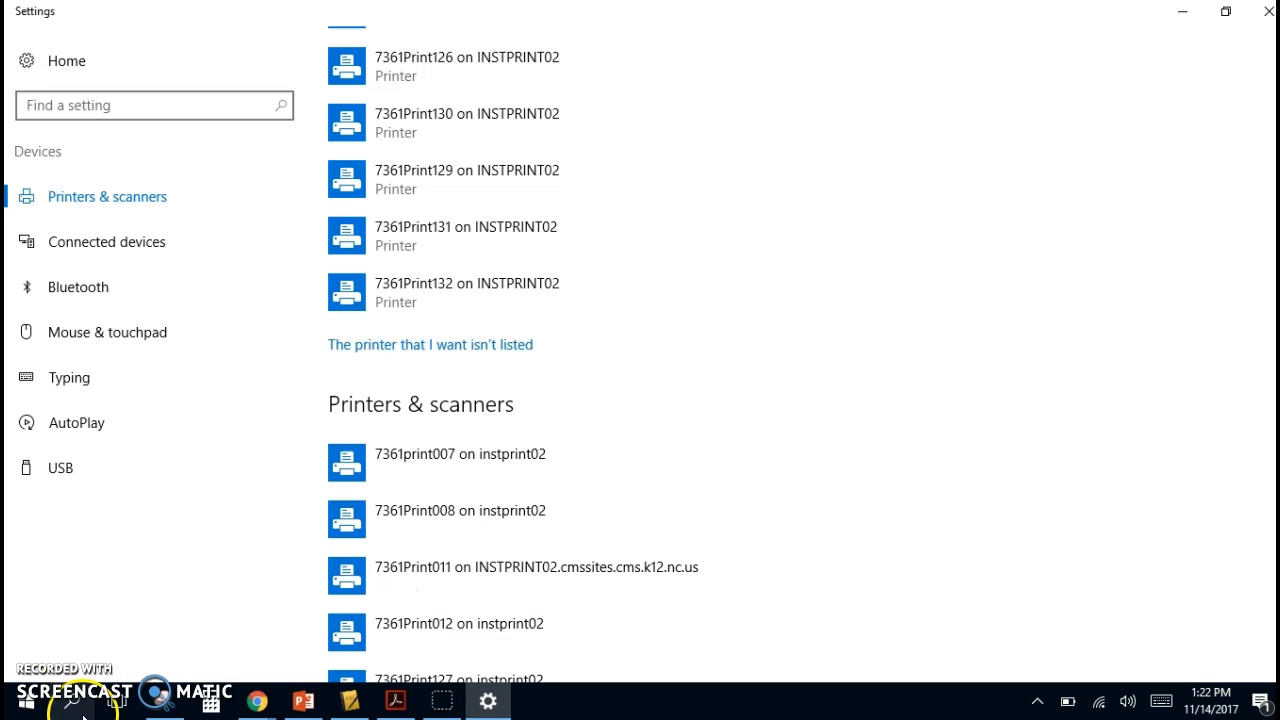
# - Switch to PowerSchool in Chrome and download the gradebook launch file LaunchGradebook.ptg
pyautogui.click(443, 702)
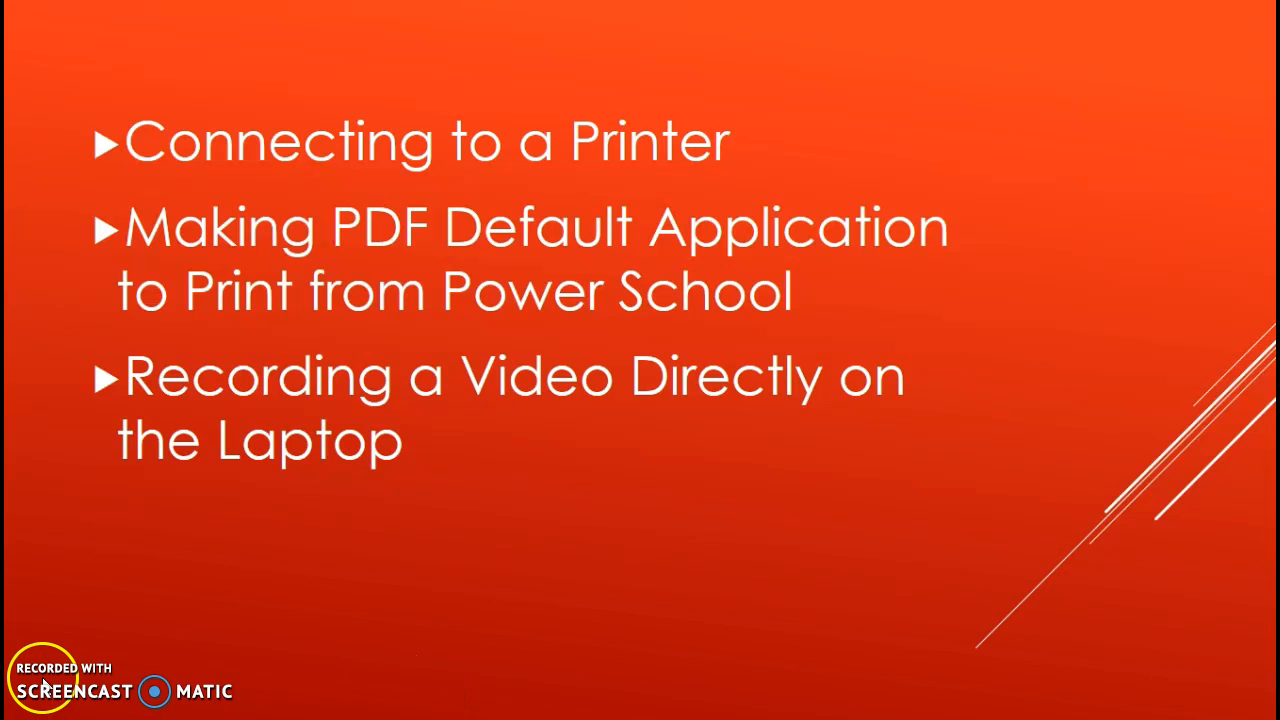
pyautogui.hotkey('alt', 'Tab')
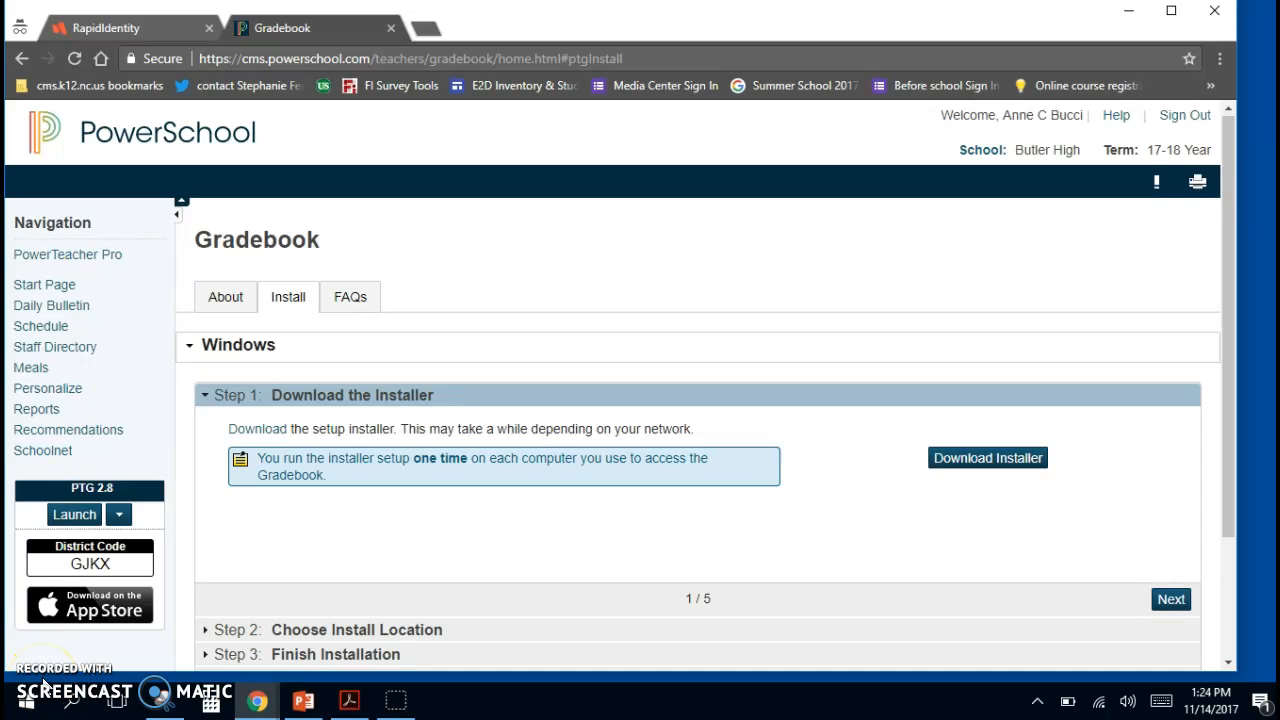
pyautogui.click(66, 515)
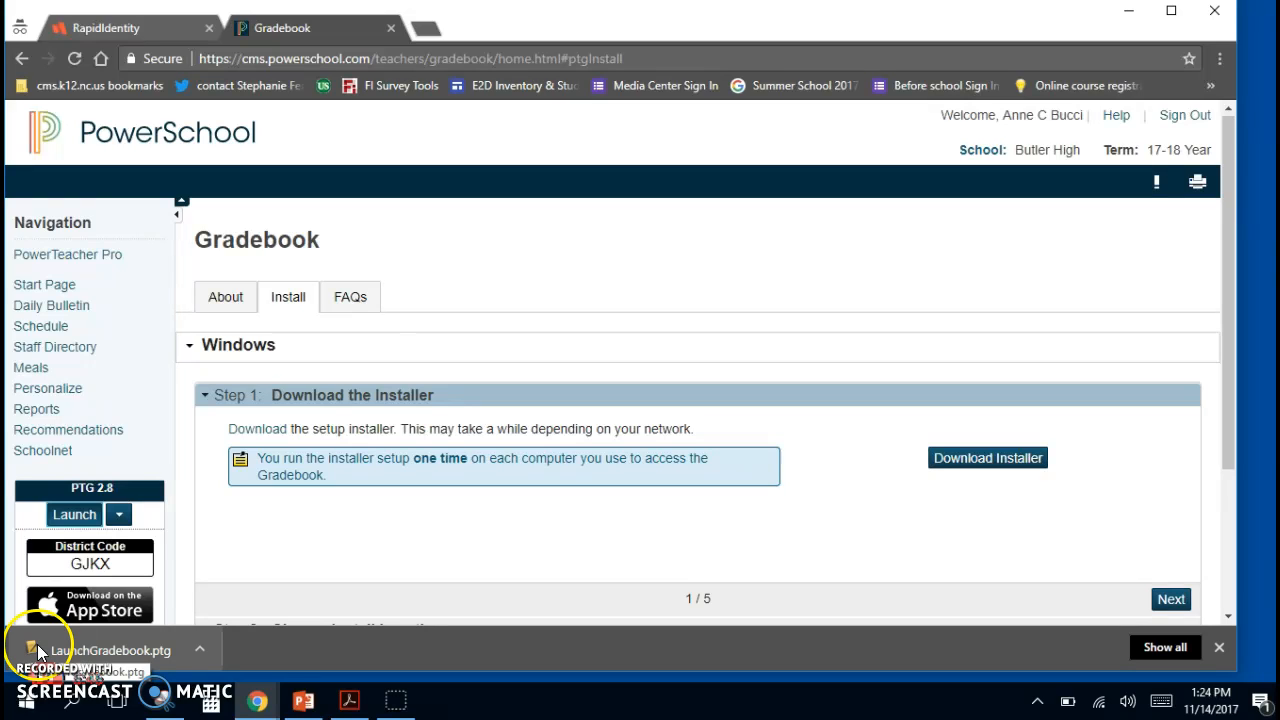
# - Reveal the additional gradebook launch options and view the Windows installer download section
pyautogui.click(119, 517)
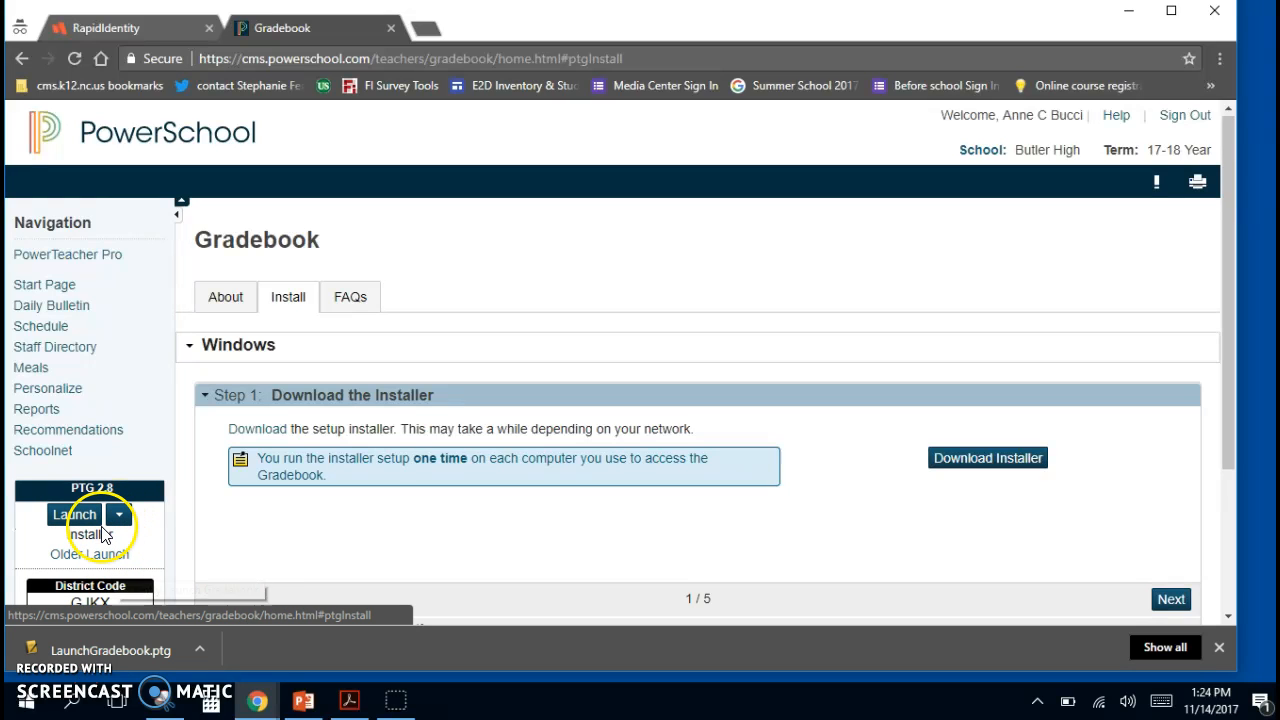
pyautogui.scroll(-2, 100, 534)
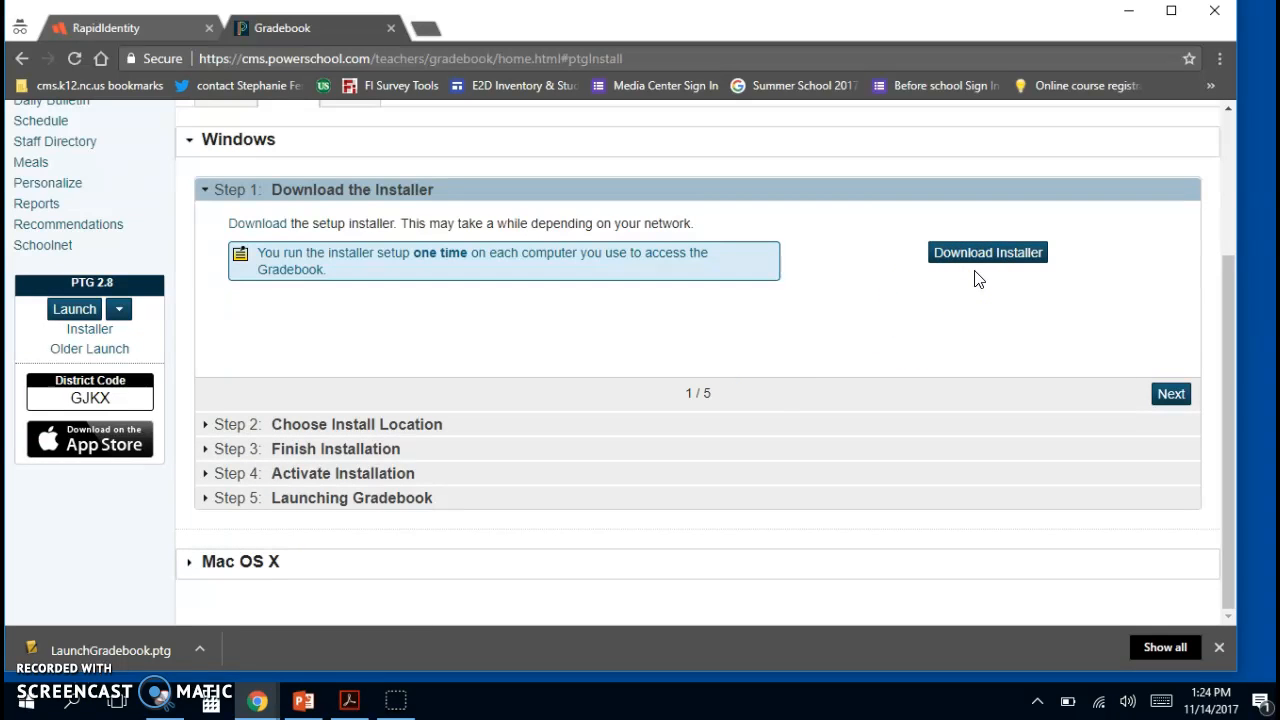
pyautogui.click(811, 378)
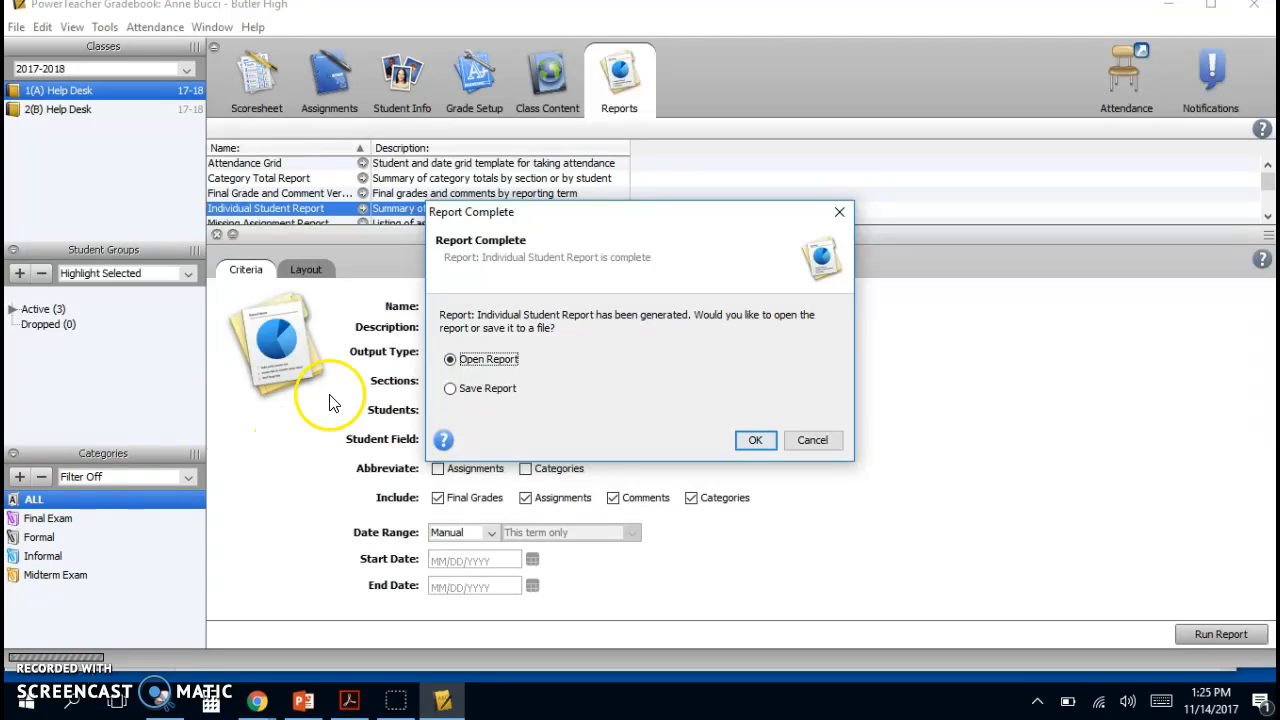
# - Choose to save the generated Individual Student Report, view the Desktop as its save location, and dismiss the save dialog
pyautogui.click(456, 398)
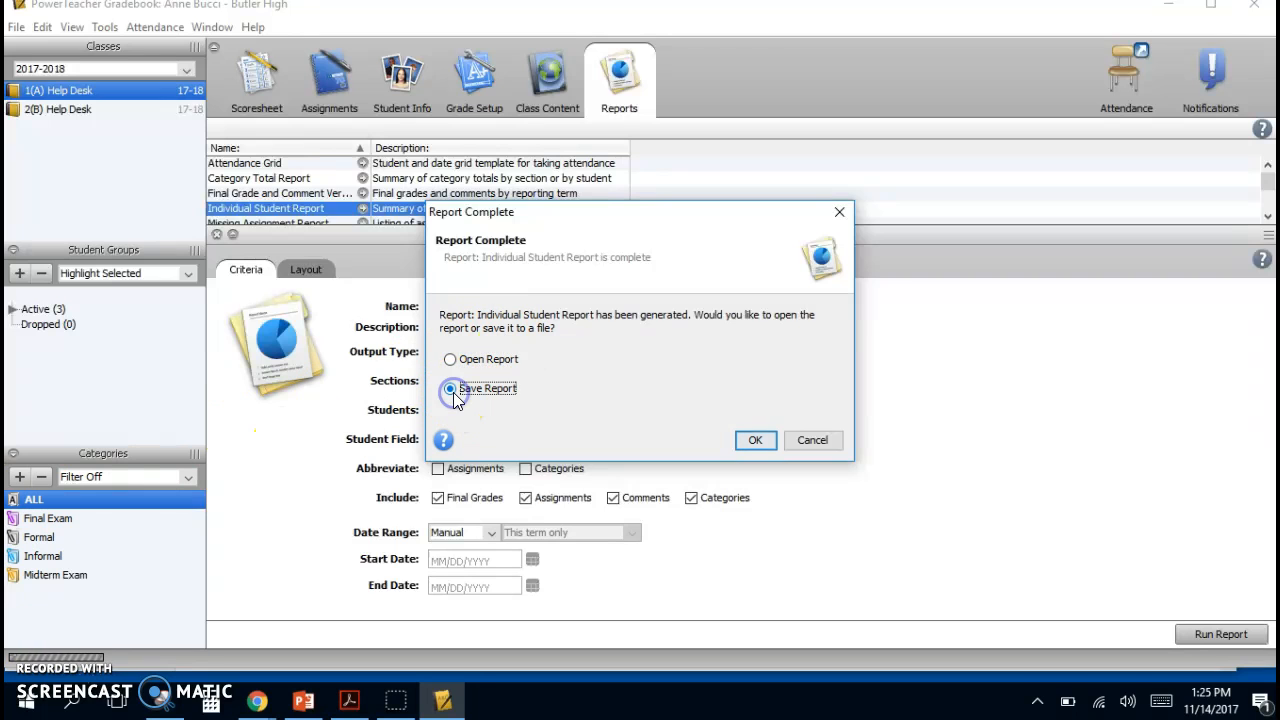
pyautogui.click(752, 438)
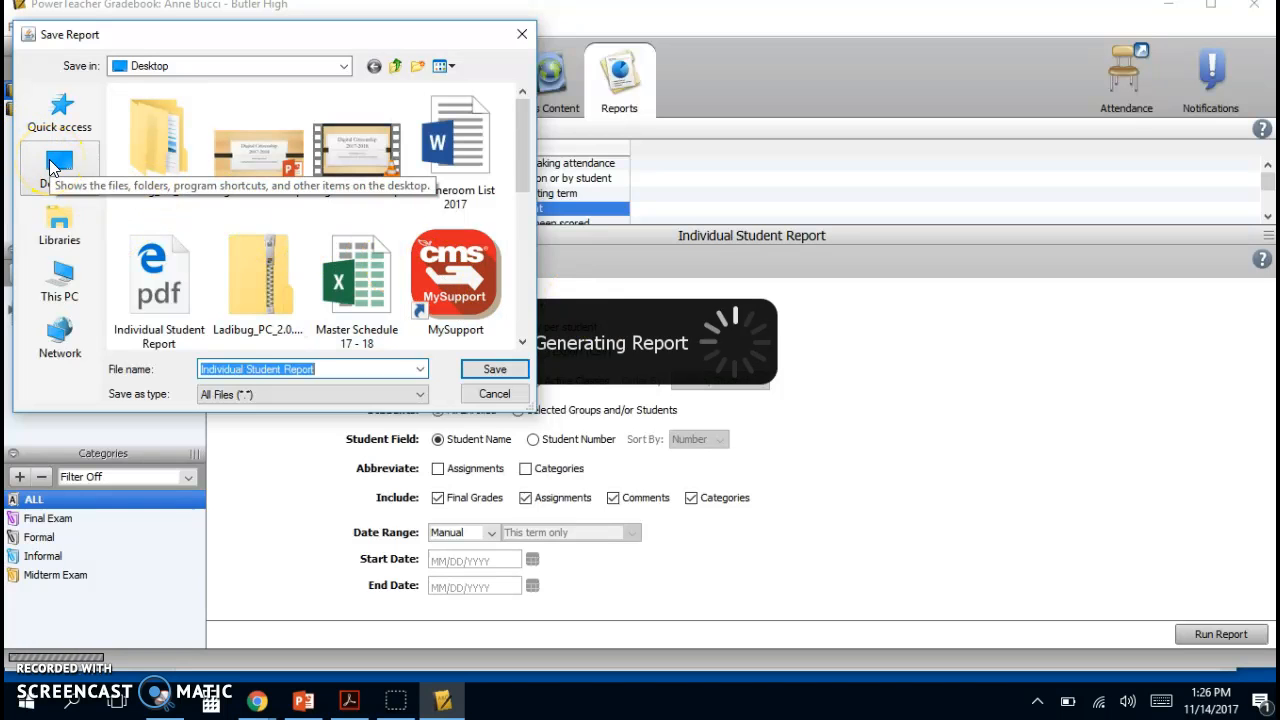
pyautogui.click(518, 33)
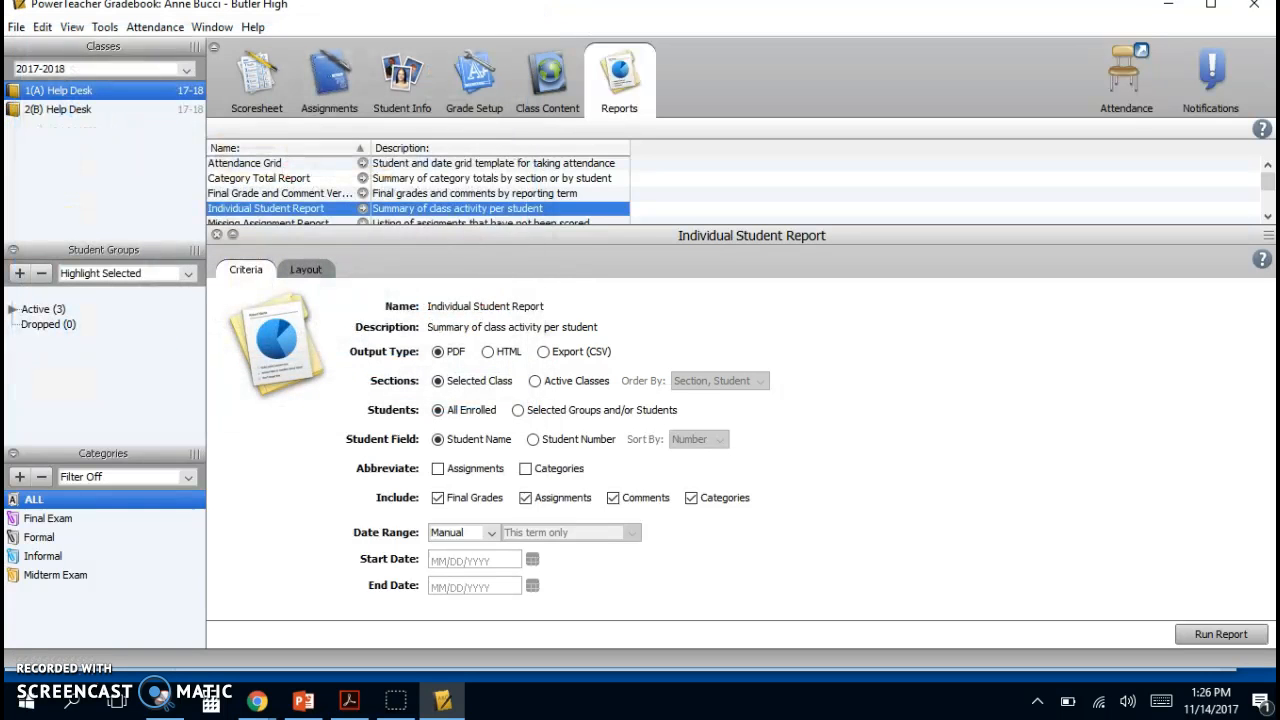
# - Minimise the gradebook and browser windows and select the Individual Student Report PDF on the desktop
pyautogui.click(1170, 6)
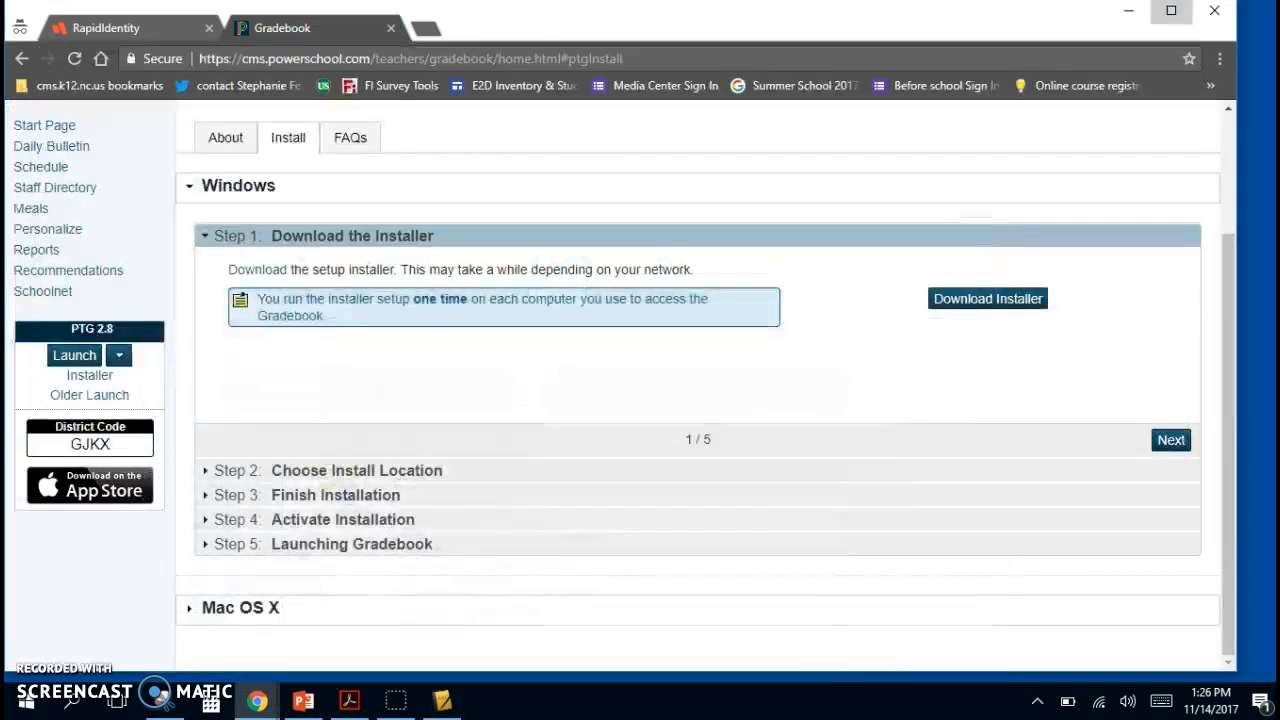
pyautogui.click(1175, 10)
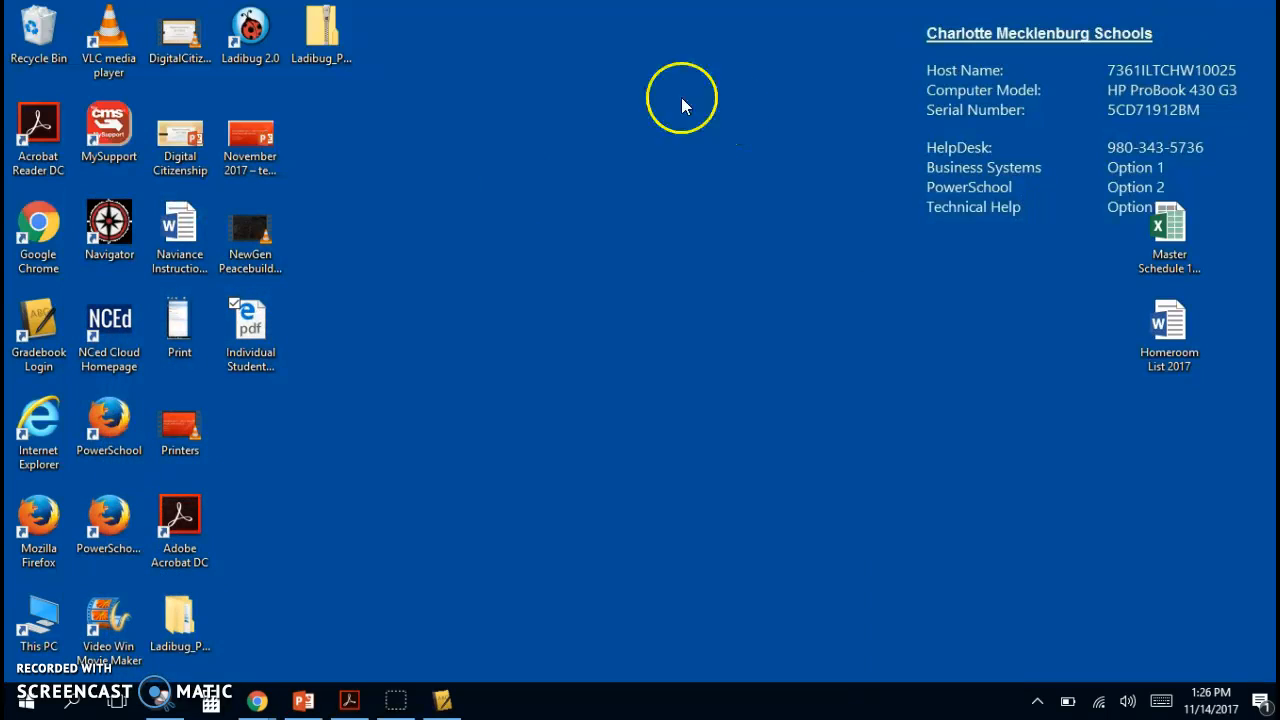
pyautogui.click(273, 345)
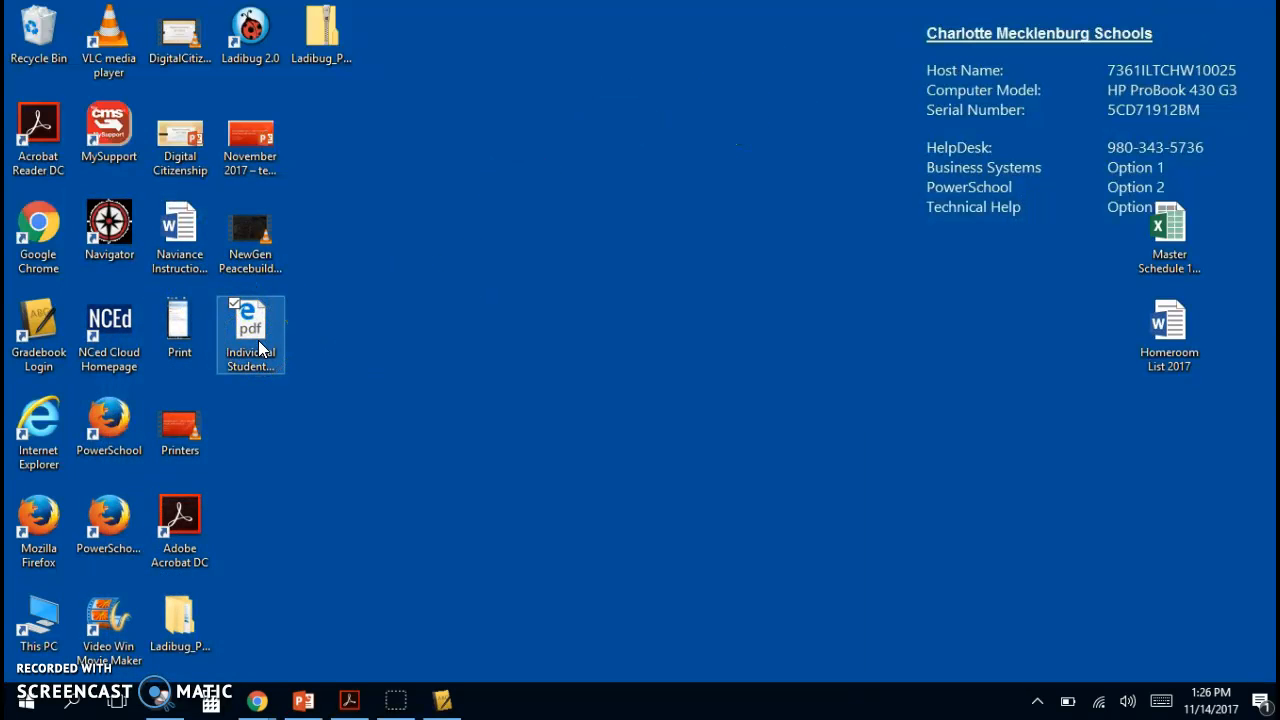
pyautogui.click(193, 228)
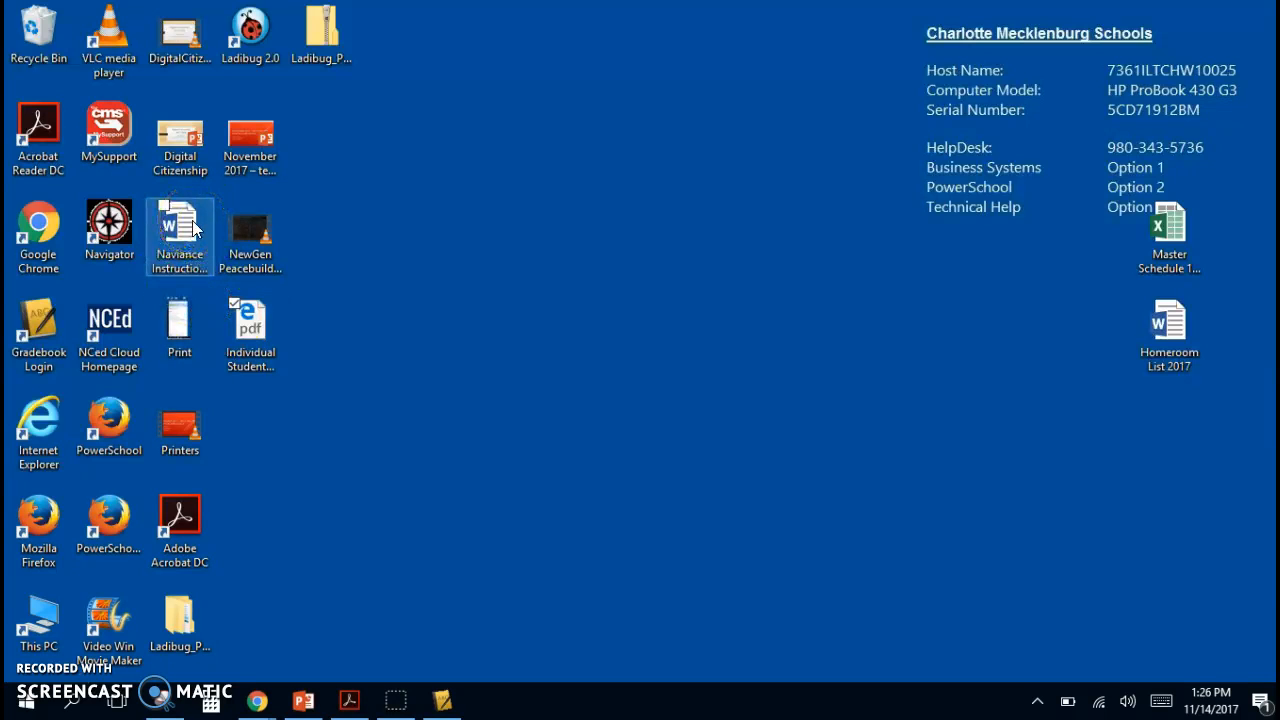
# - Search Windows for "default", view the default app settings, and close the settings window
pyautogui.click(256, 348)
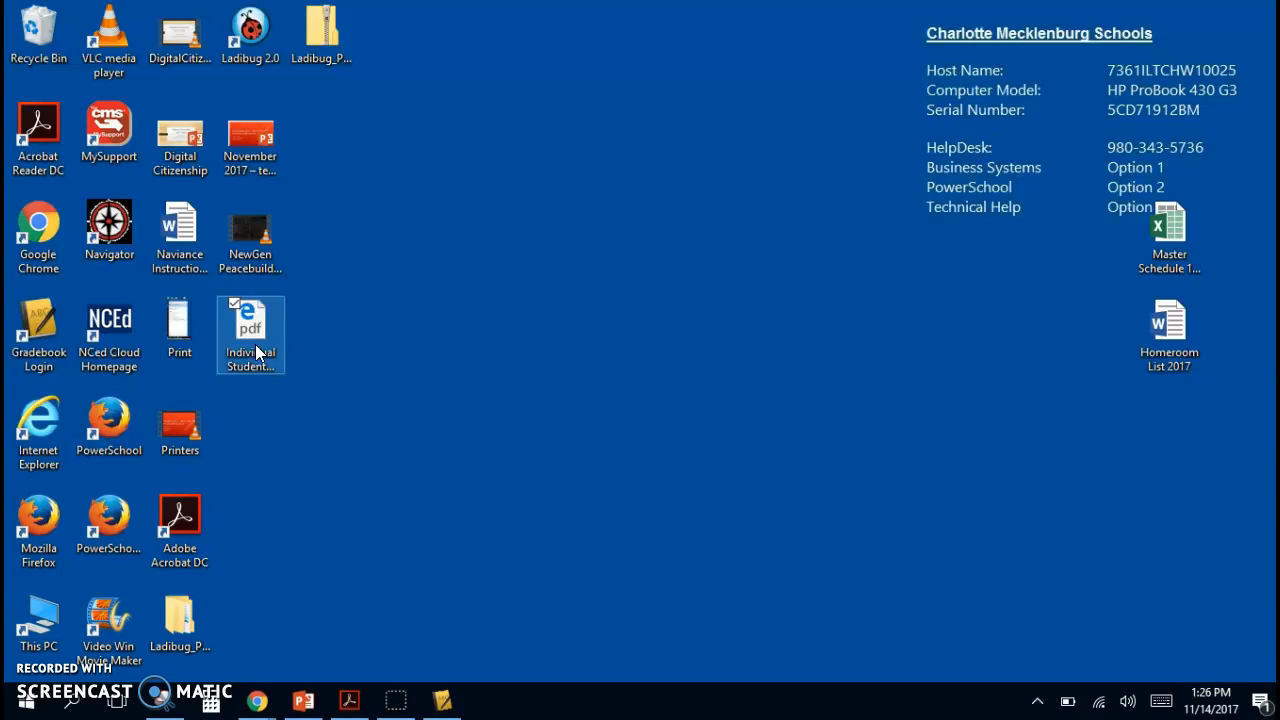
pyautogui.click(78, 707)
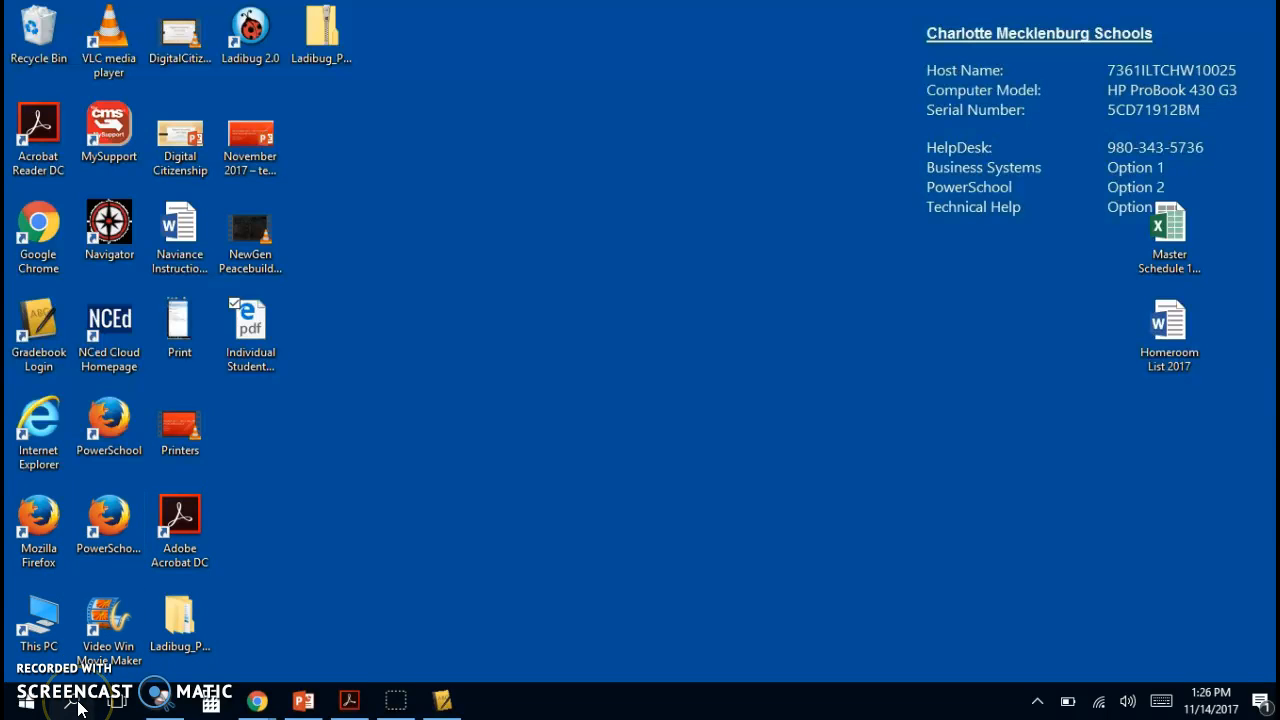
pyautogui.write('default')
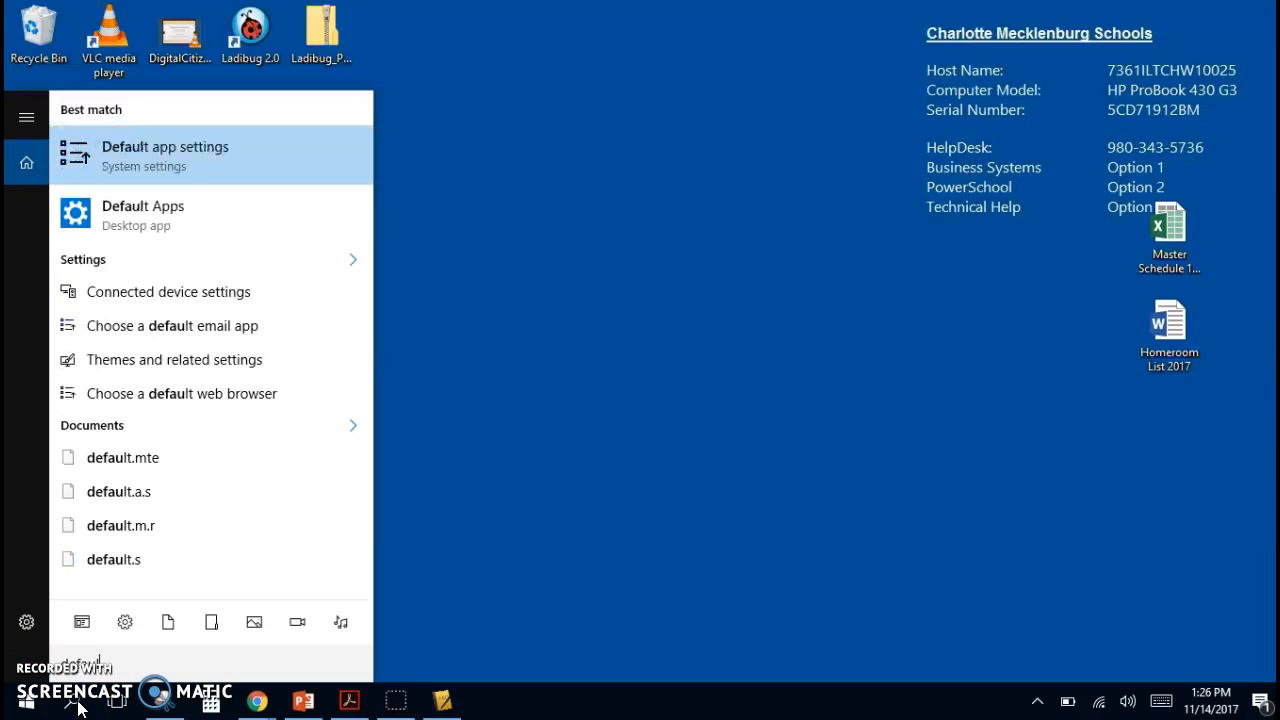
pyautogui.click(120, 167)
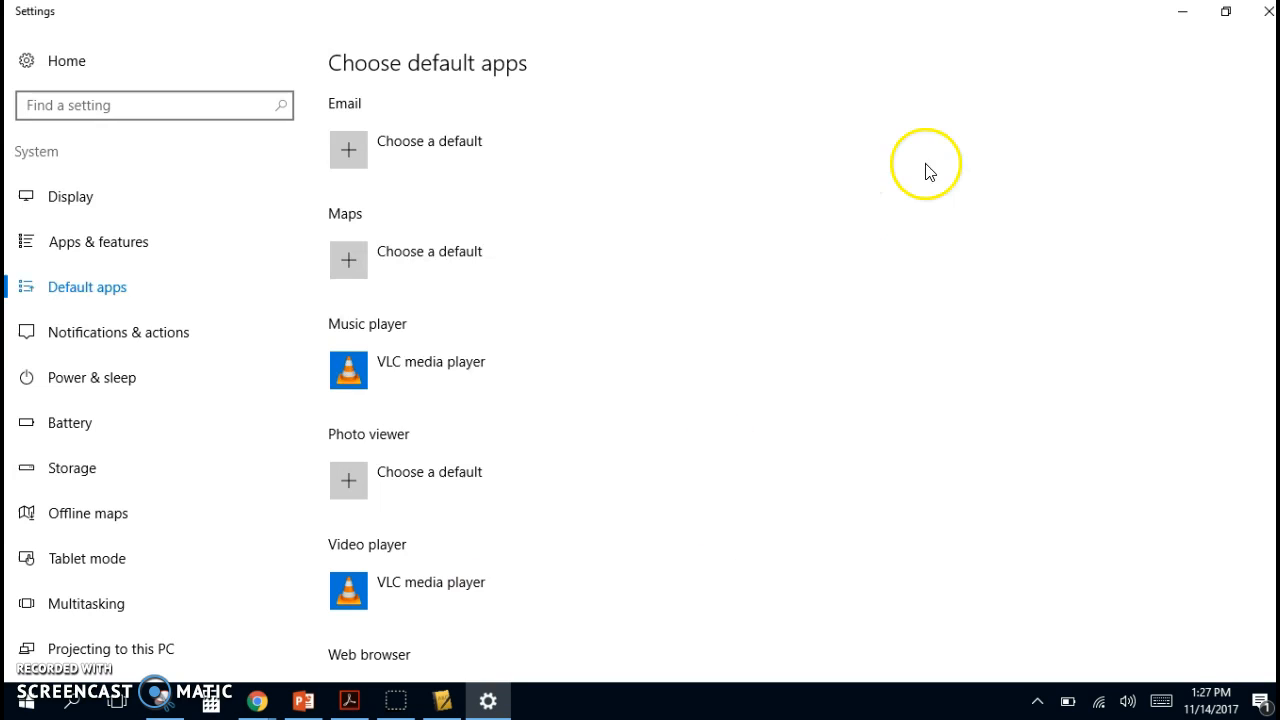
pyautogui.click(1268, 11)
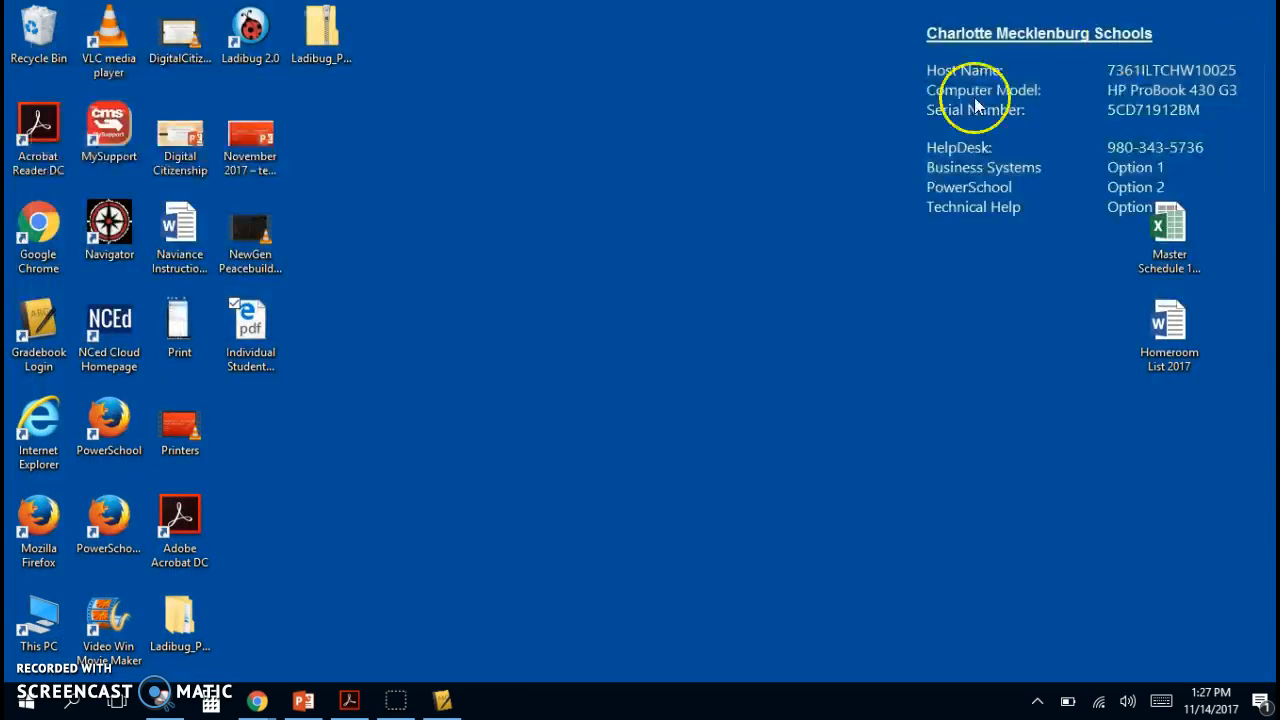
# - Bring up the choice of other apps for opening the Individual Student Report PDF and browse the expanded app list
pyautogui.rightClick(259, 318)
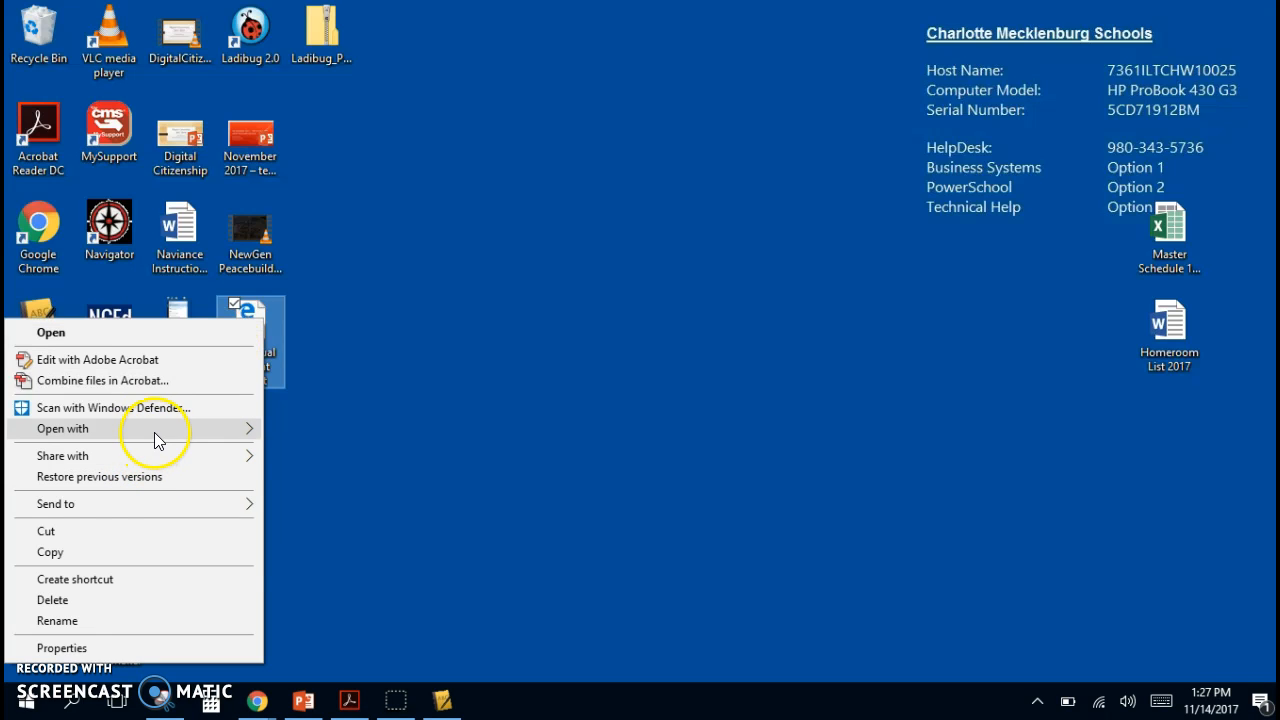
pyautogui.moveTo(154, 432)
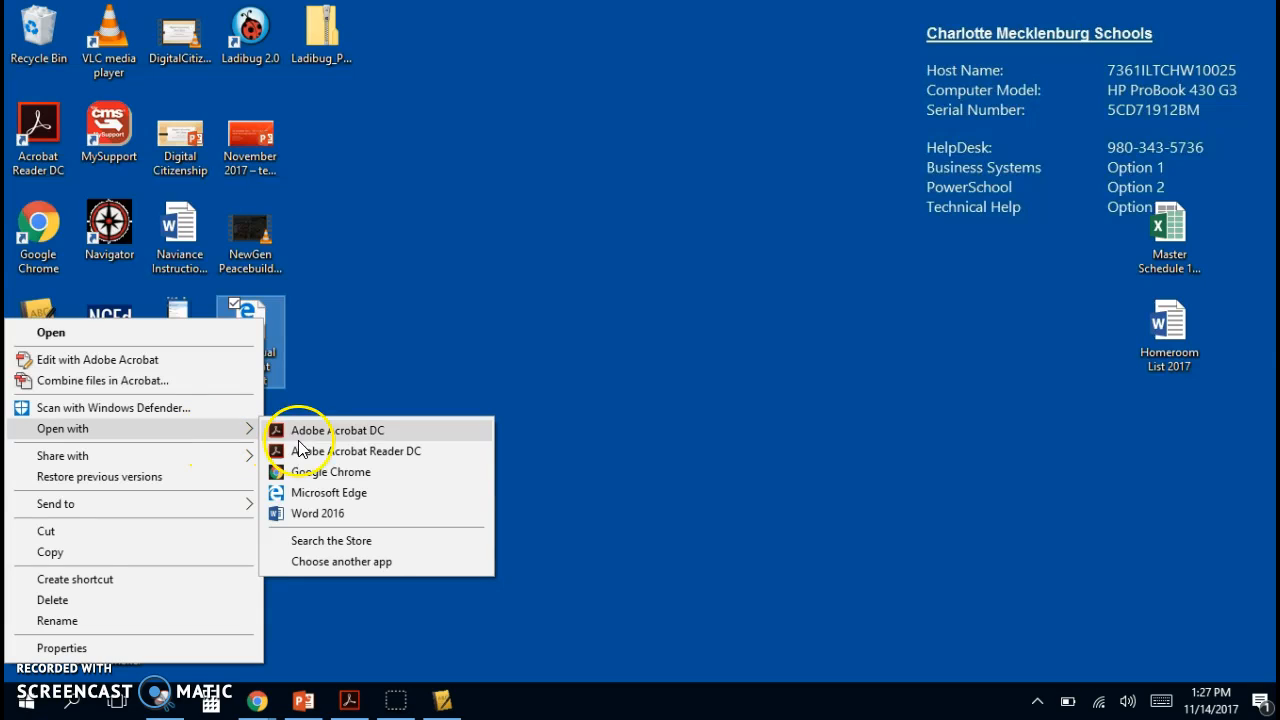
pyautogui.click(332, 563)
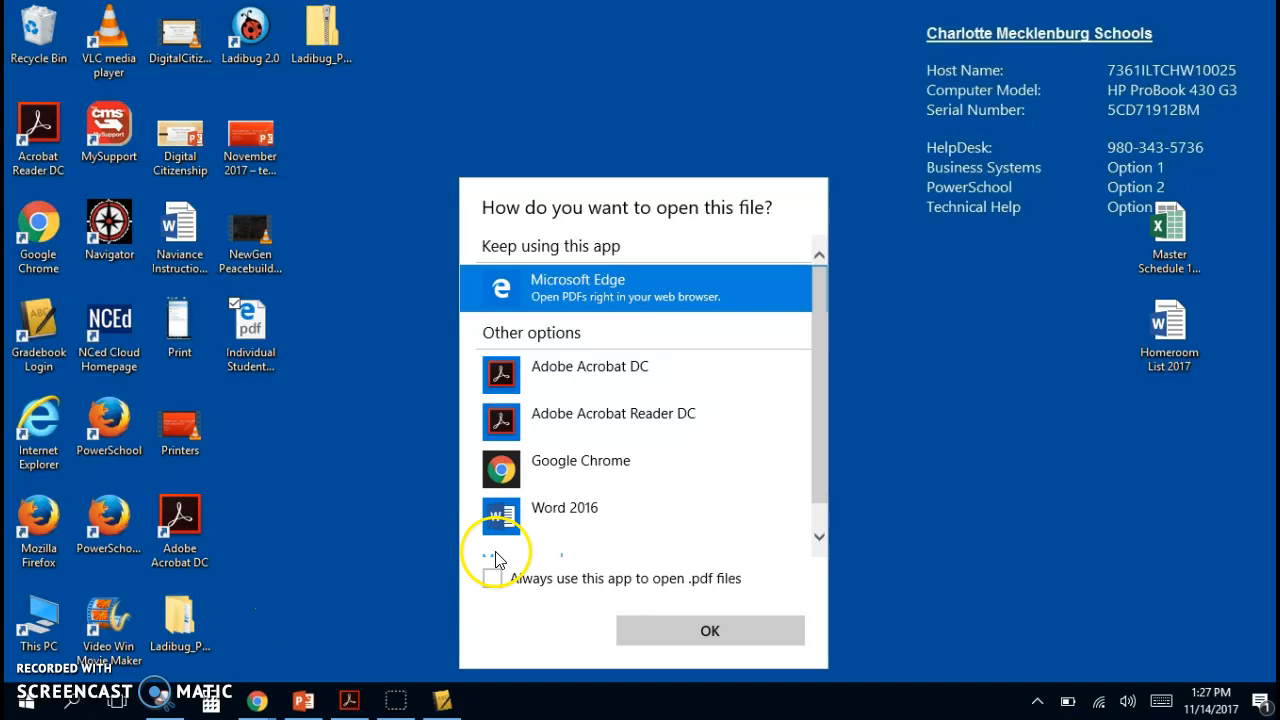
pyautogui.click(819, 538)
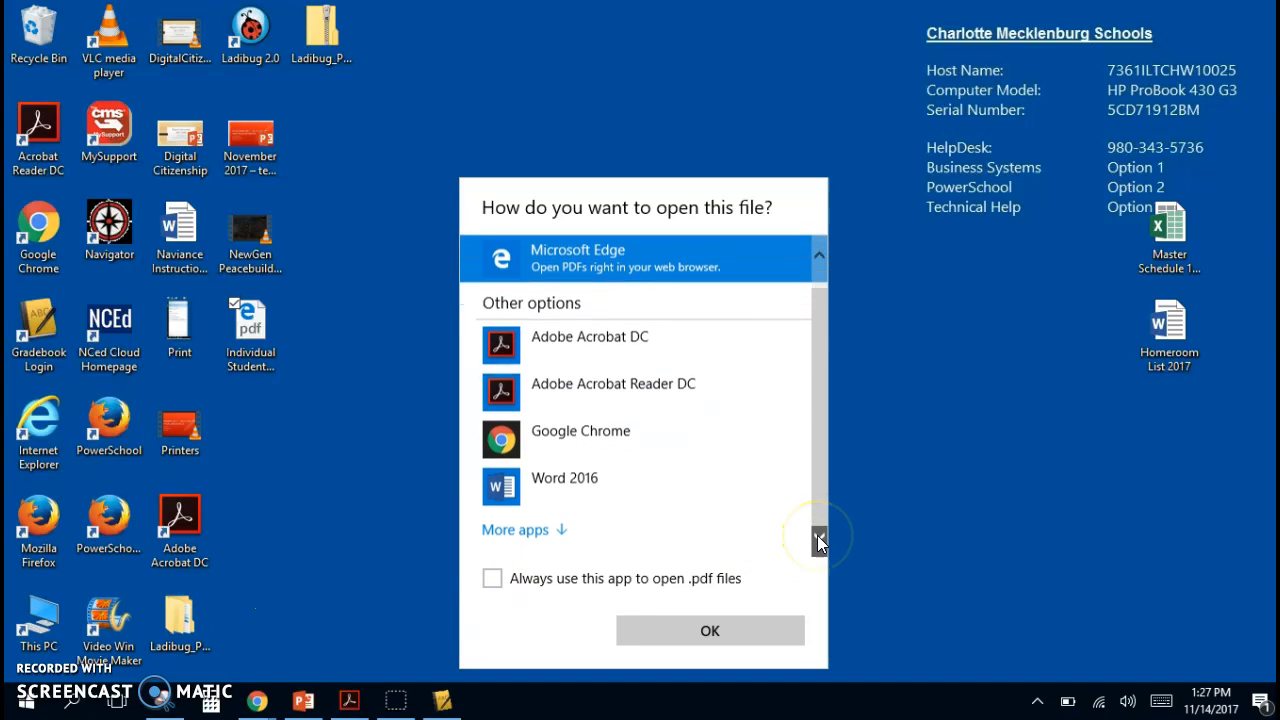
pyautogui.click(515, 531)
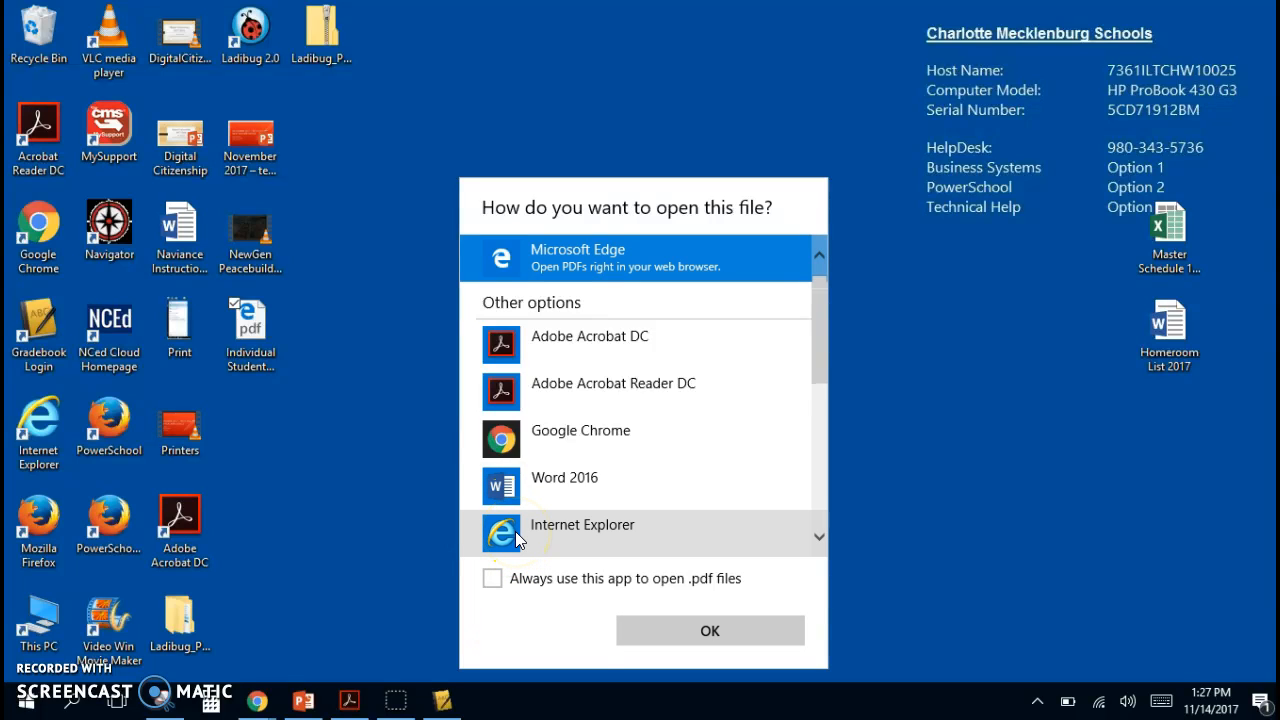
pyautogui.click(819, 538)
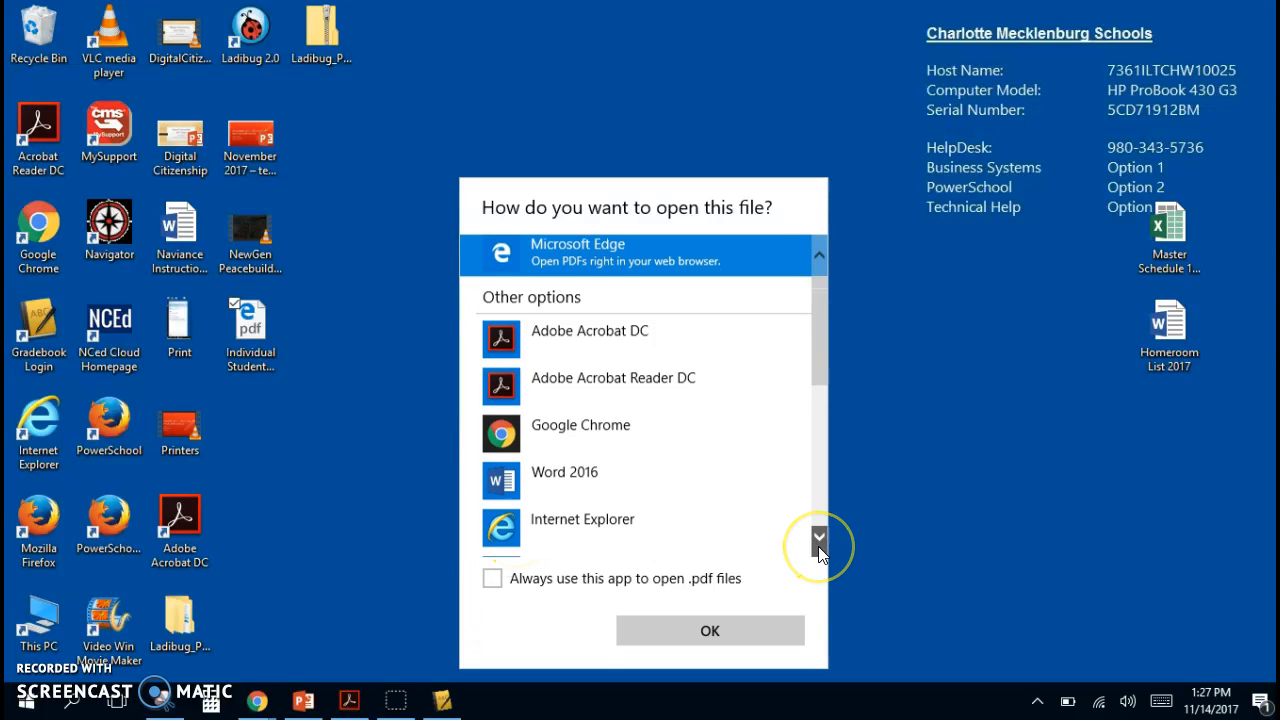
pyautogui.click(819, 538)
pyautogui.click(819, 538)
pyautogui.click(819, 538)
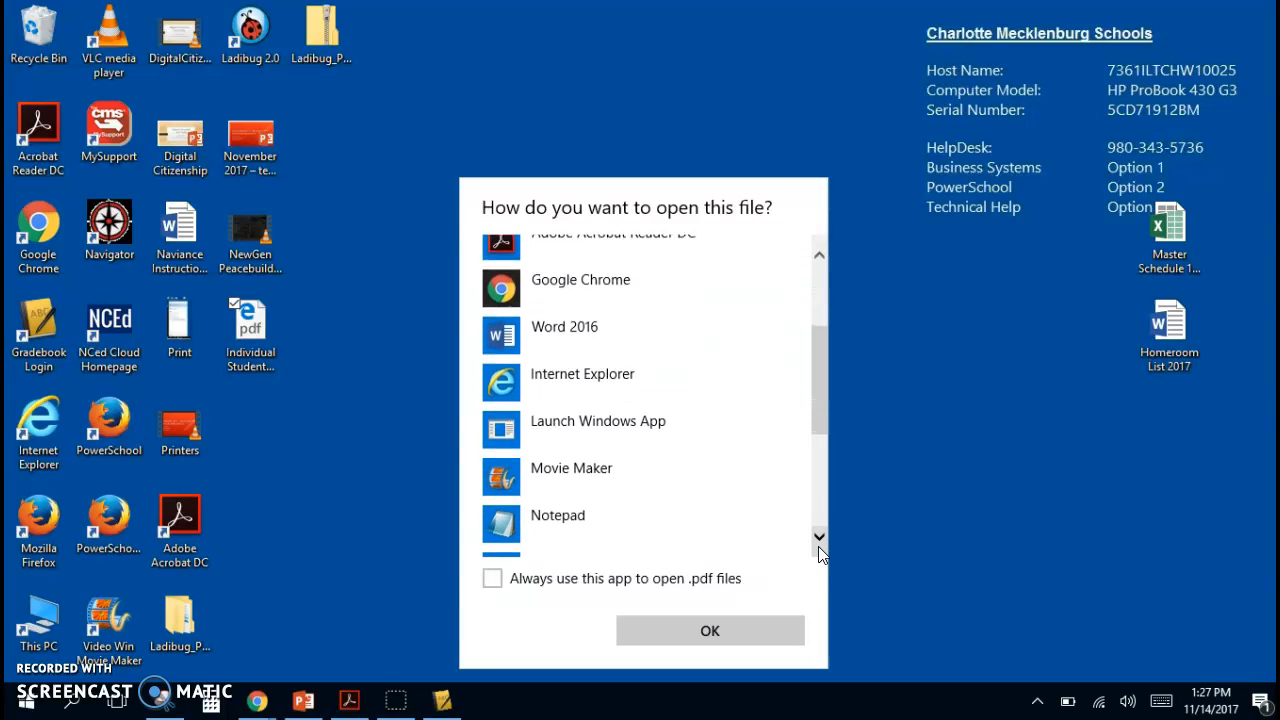
pyautogui.moveTo(823, 414); pyautogui.dragTo(824, 320)
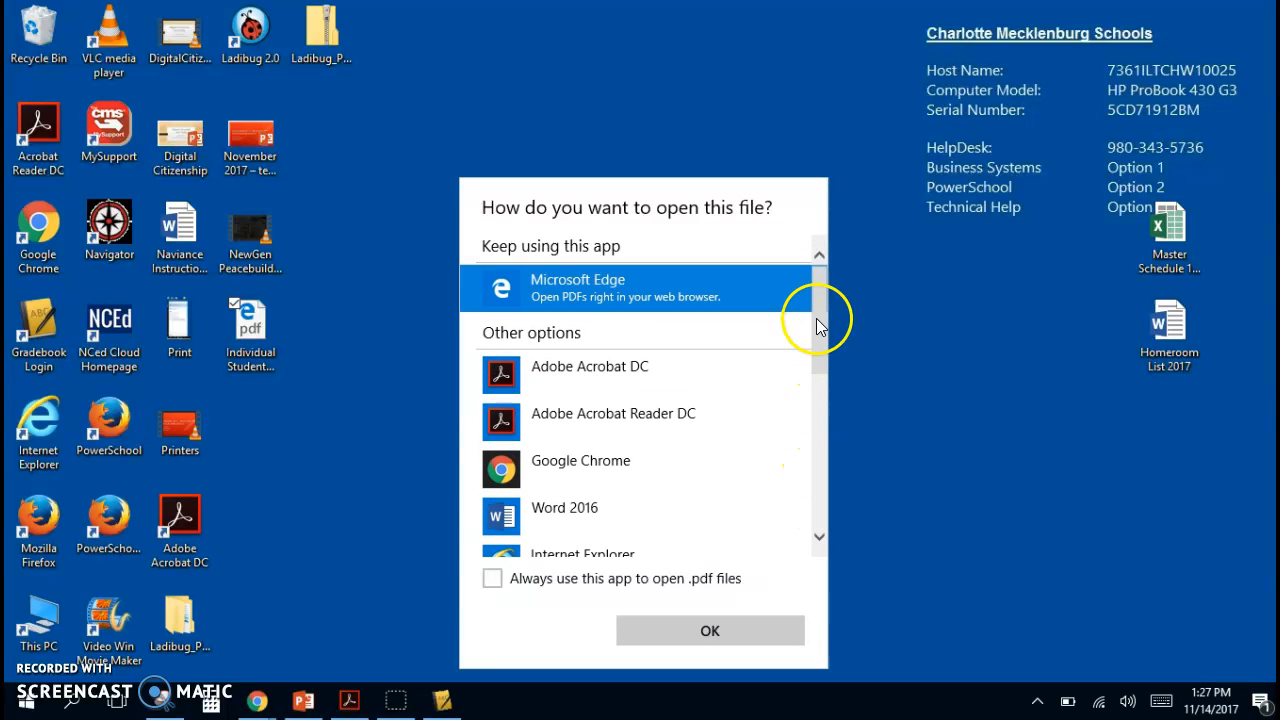
# - Set Adobe Acrobat Reader DC to always open .pdf files, and close the opened Individual Student Report
pyautogui.click(661, 426)
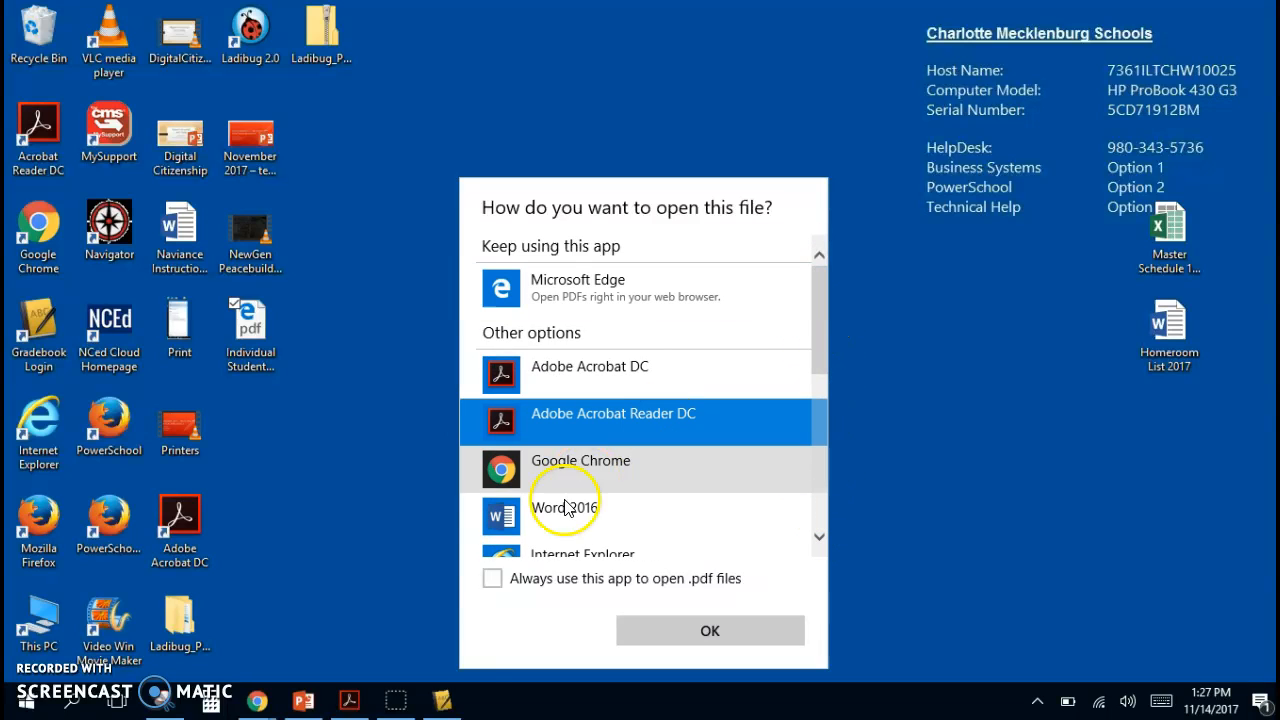
pyautogui.click(492, 580)
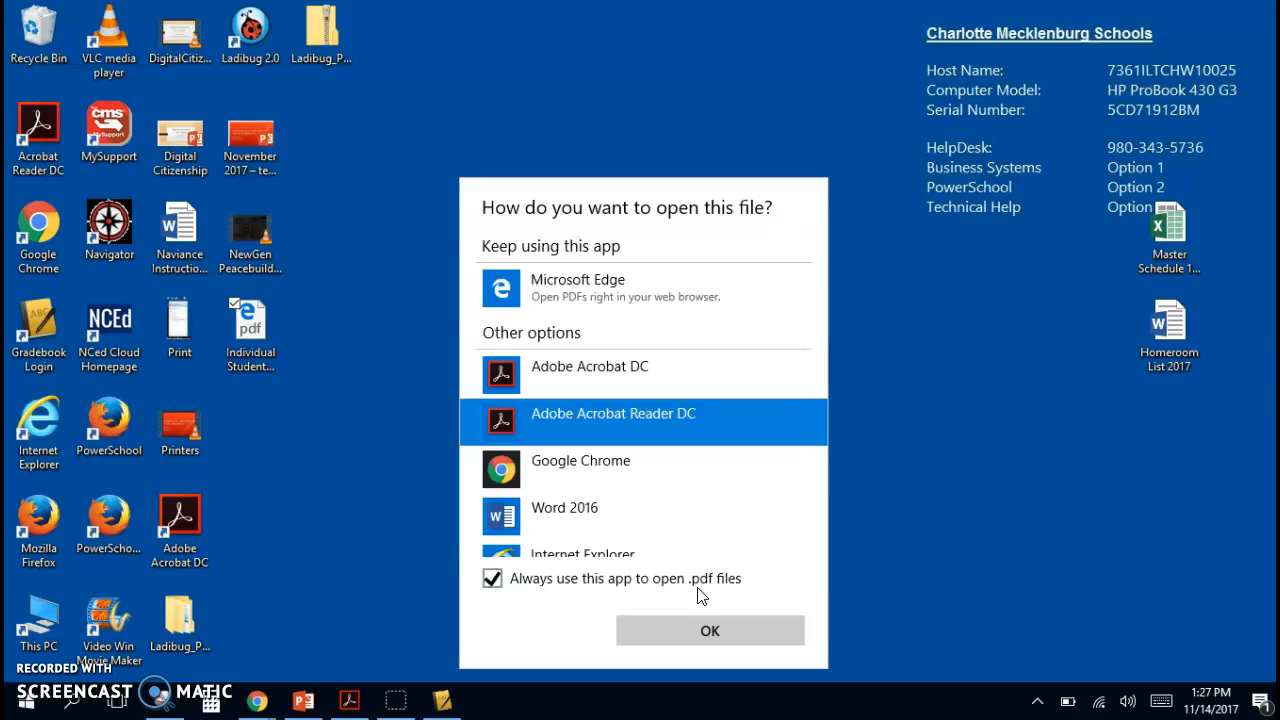
pyautogui.click(706, 629)
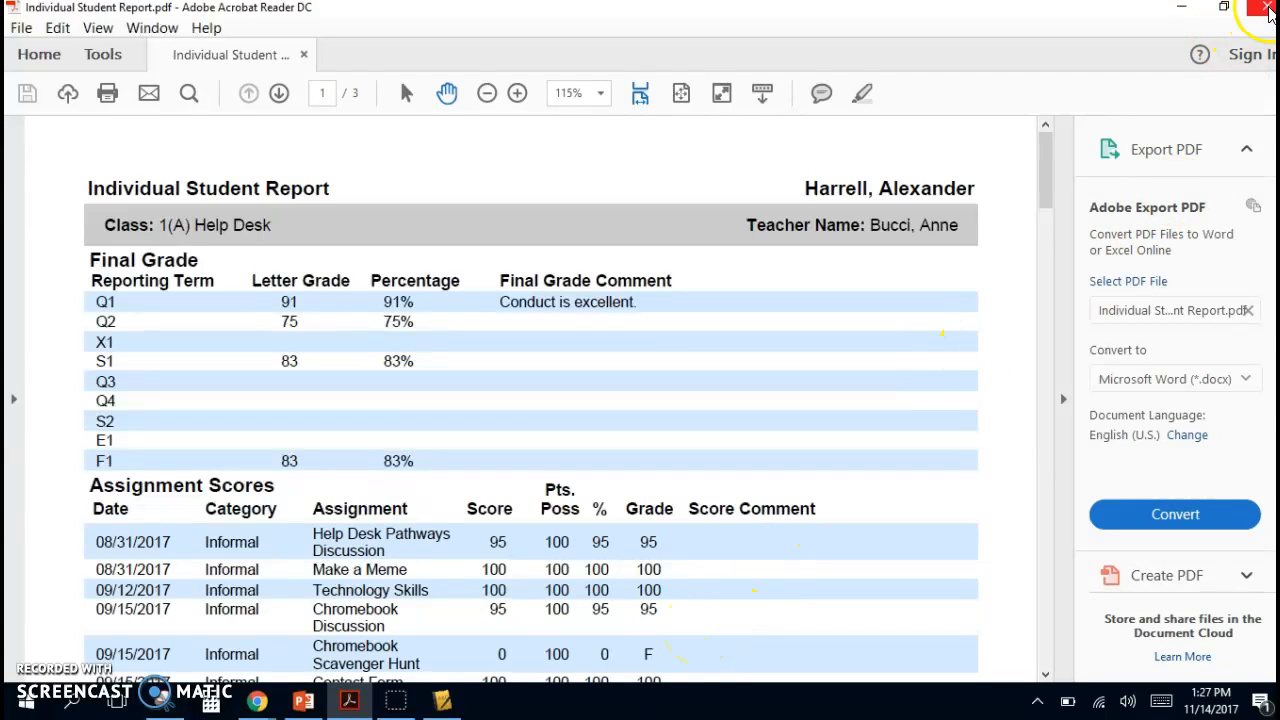
pyautogui.click(1266, 9)
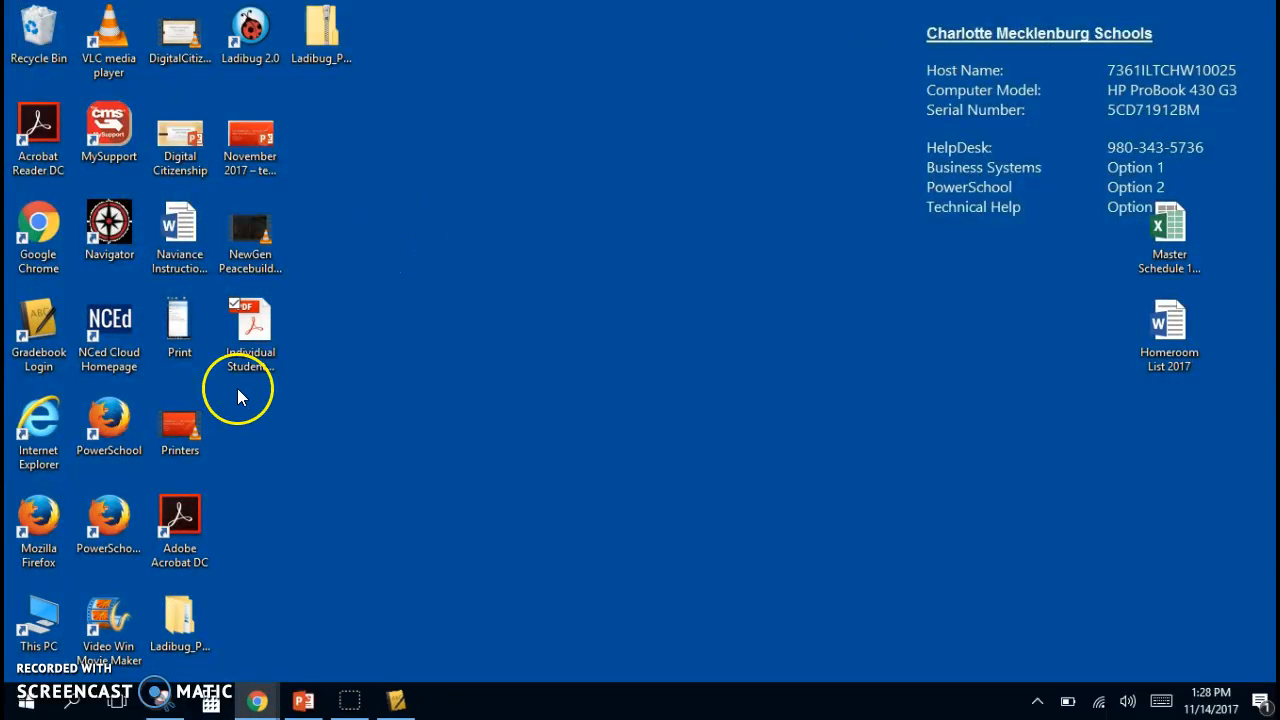
pyautogui.click(255, 360)
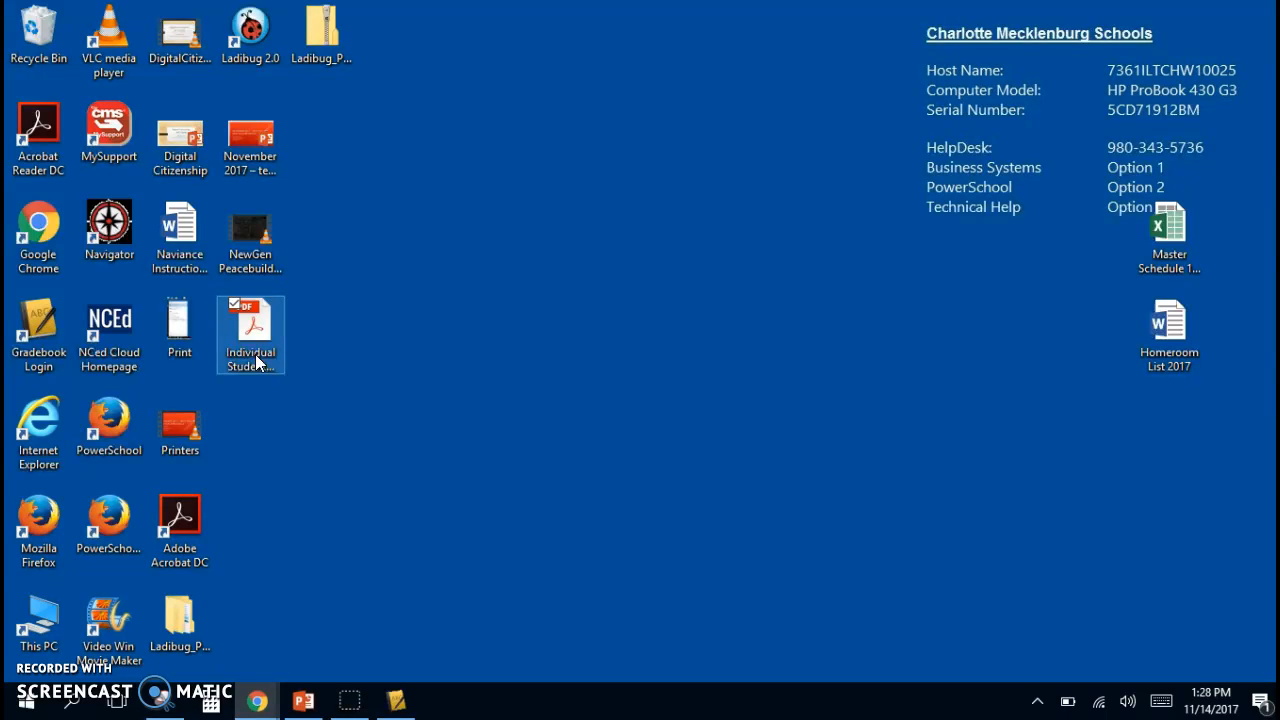
# - Switch to the PowerPoint slide show and advance to the WIN + G slide about the Game bar
pyautogui.click(343, 705)
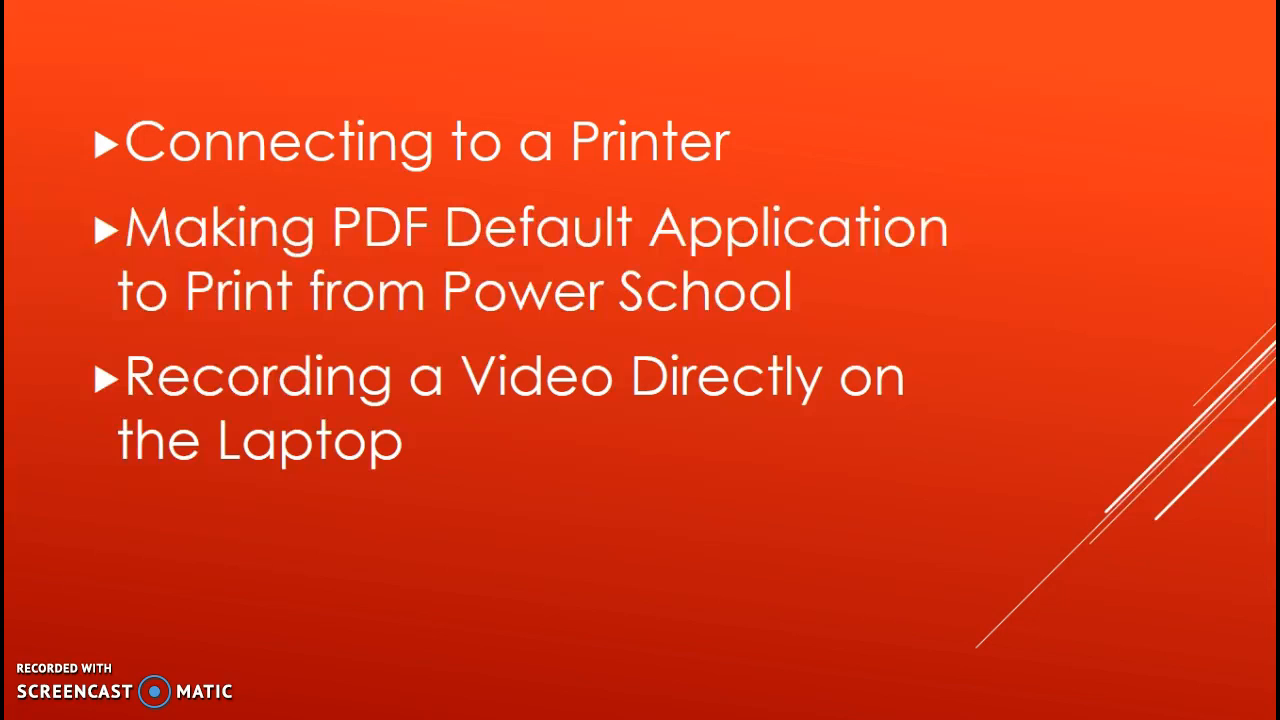
pyautogui.press('Right')
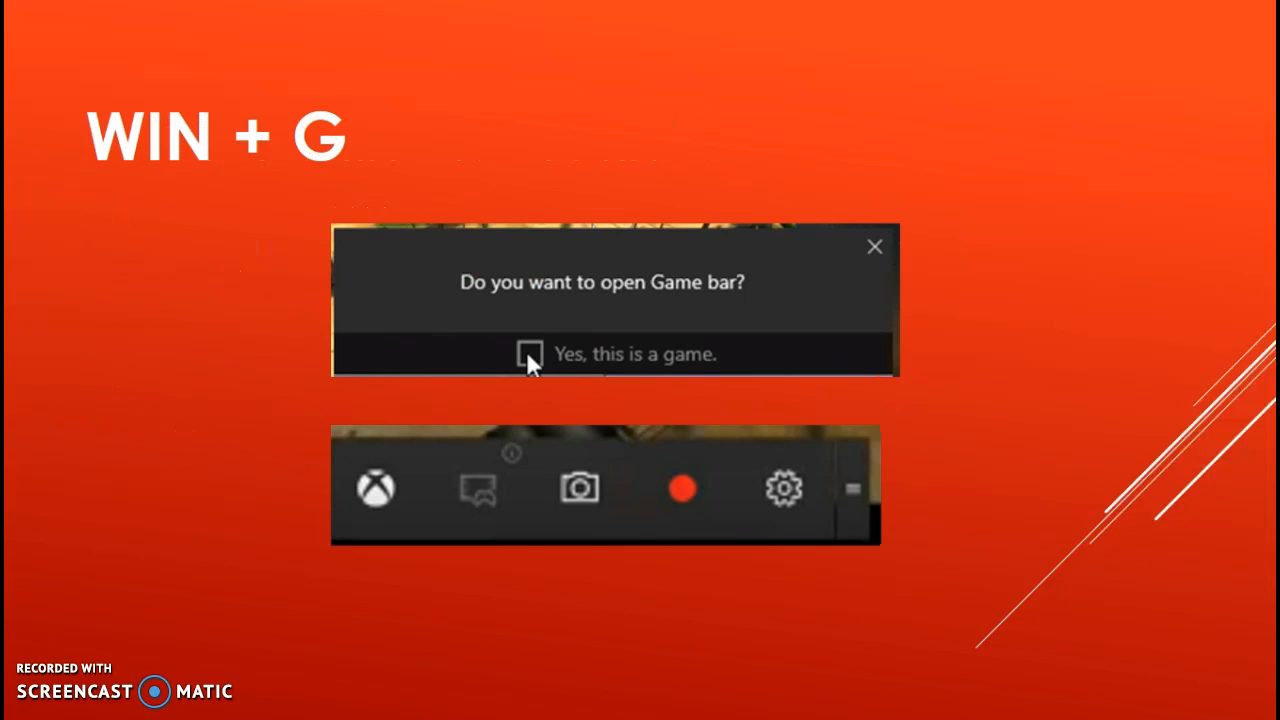